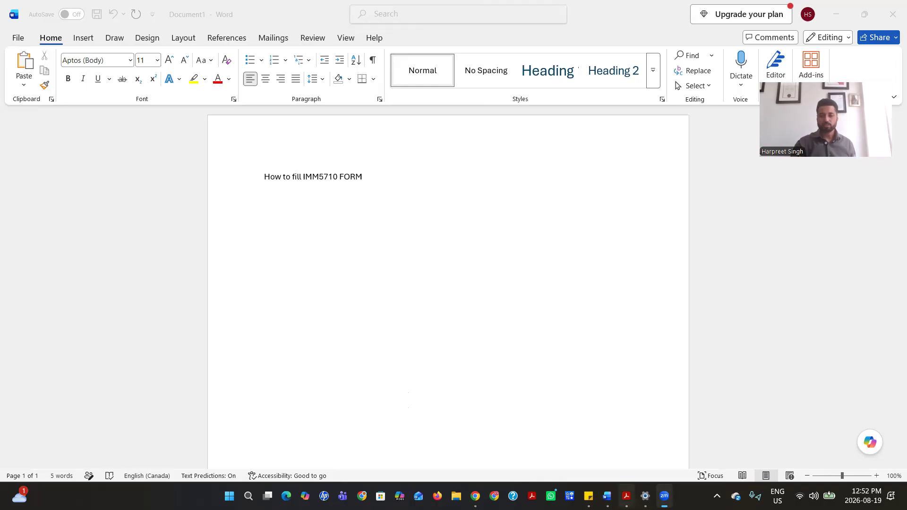
# Bring the IMM 5710 form to the front and scroll through page 1, ending at the top
pyautogui.click(626, 497)
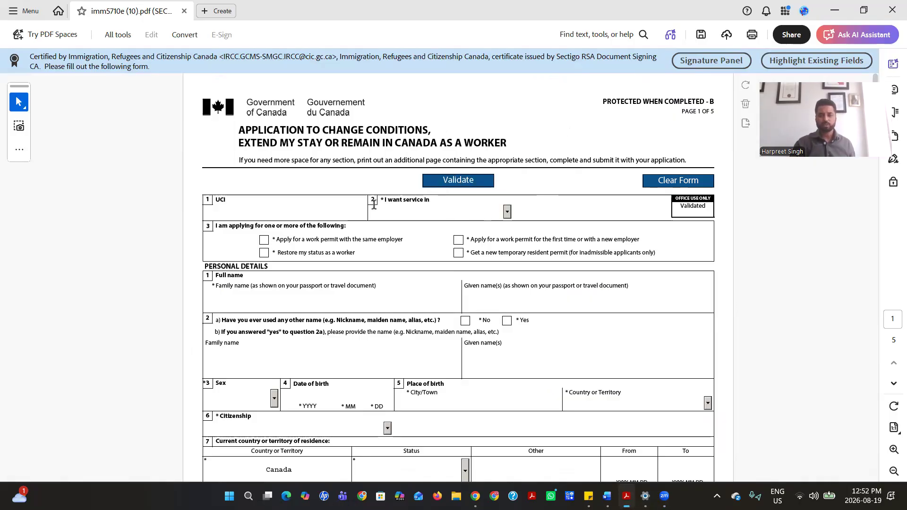
pyautogui.scroll(-5, 373, 208)
pyautogui.scroll(-1, 375, 203)
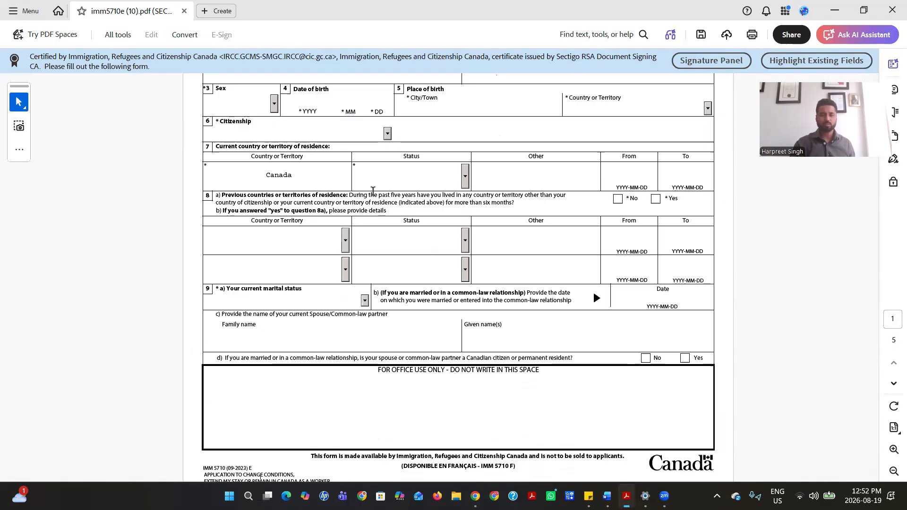
pyautogui.scroll(-2, 367, 189)
pyautogui.scroll(-1, 364, 188)
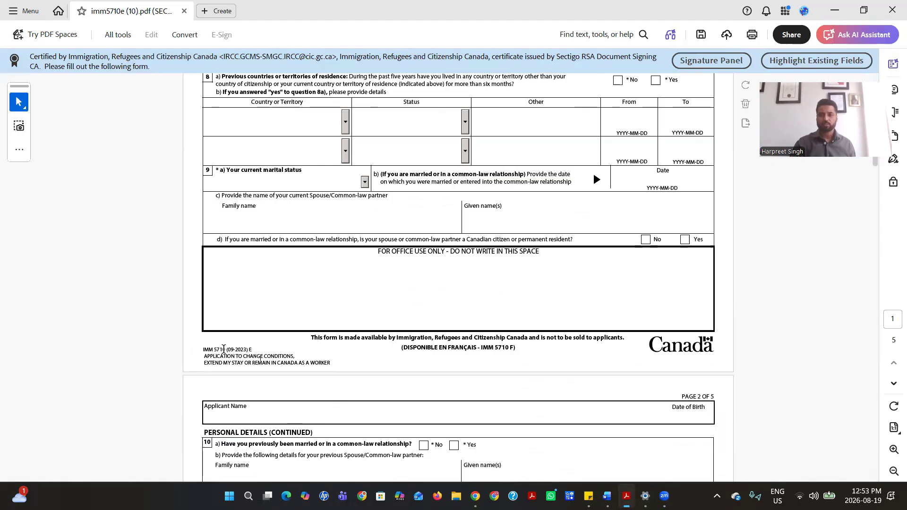
pyautogui.scroll(10, 295, 201)
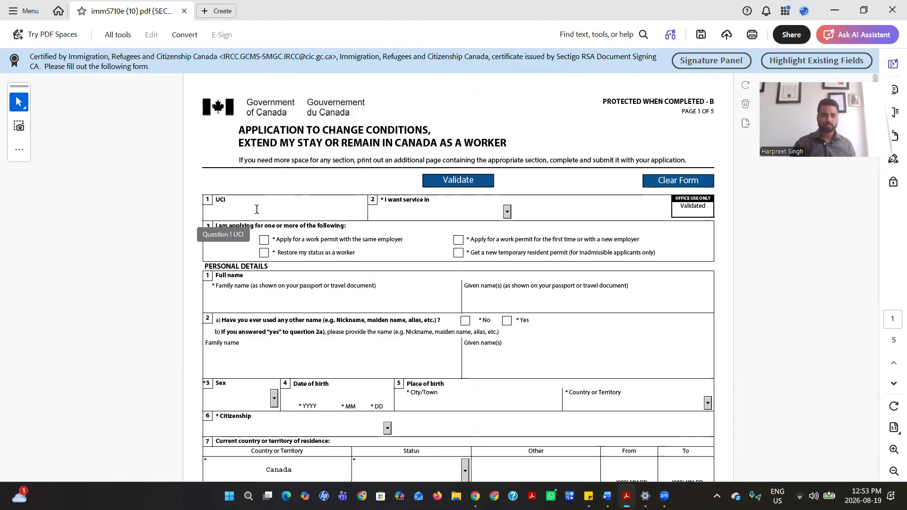
# Enter the applicant's UCI number and choose English as the service language
pyautogui.click(239, 213)
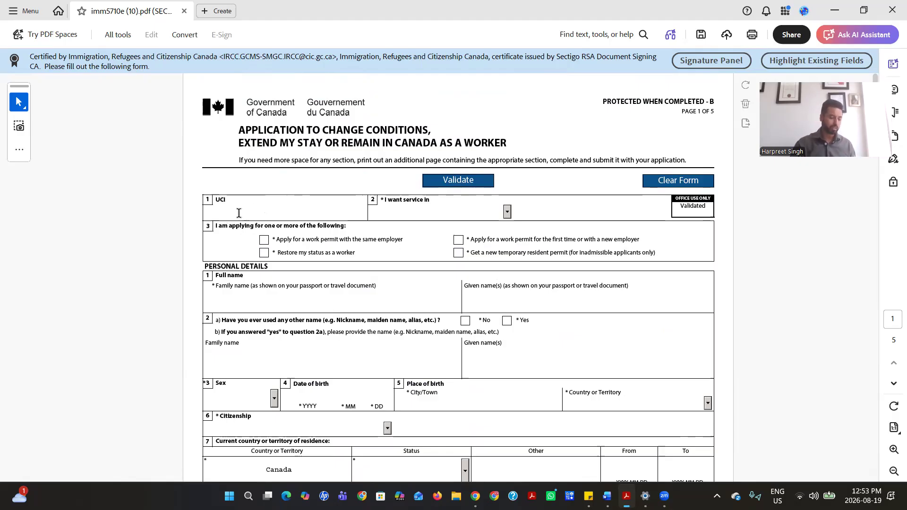
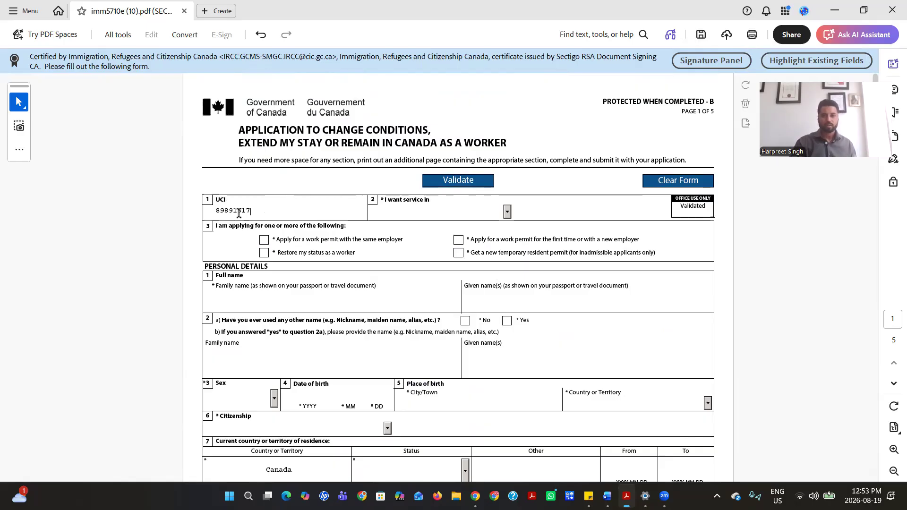
pyautogui.click(508, 212)
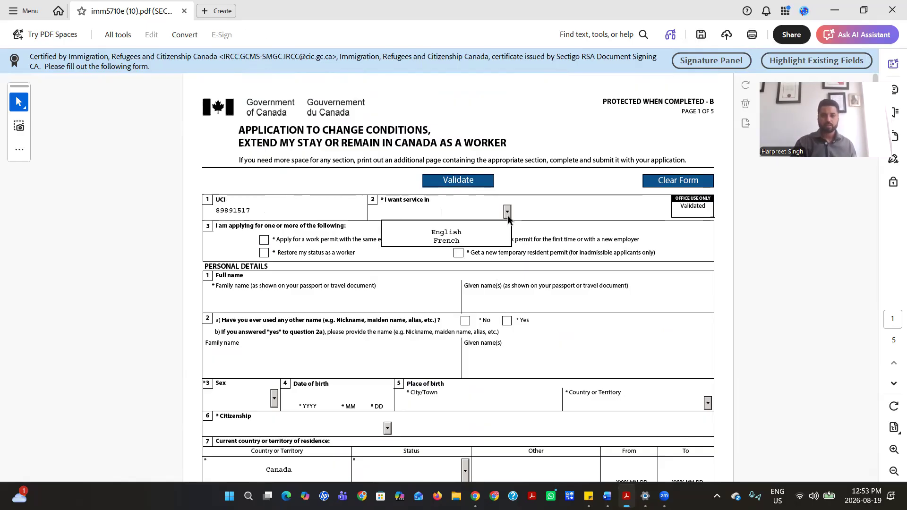
pyautogui.click(484, 233)
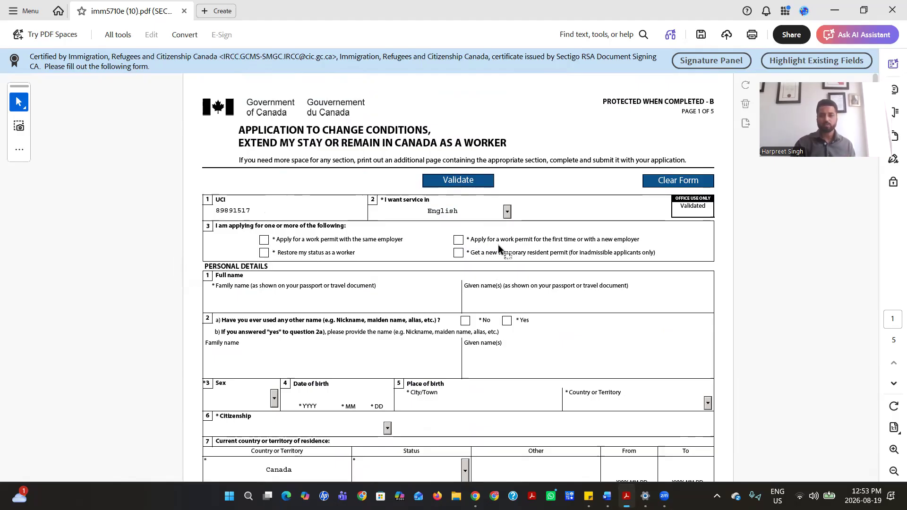
# Tick 'work permit for the first time or with a new employer', leaving restore-status unchecked
pyautogui.click(459, 242)
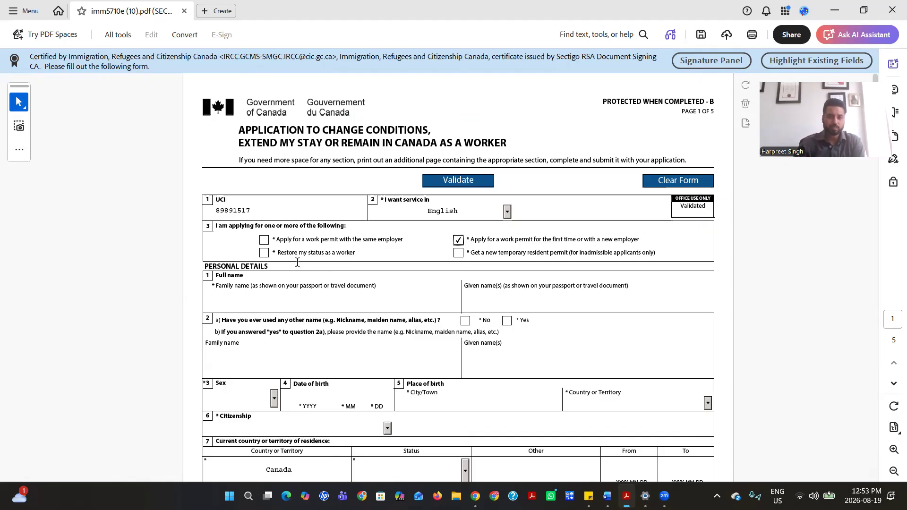
pyautogui.click(264, 254)
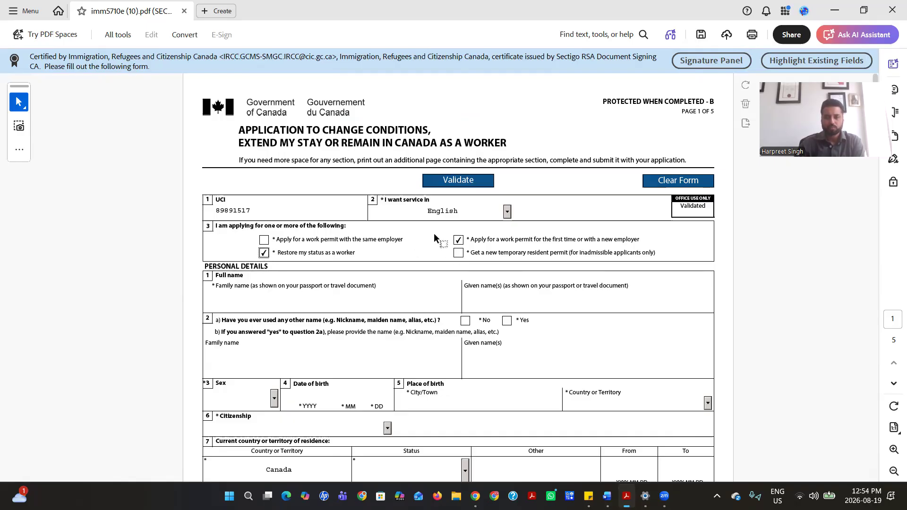
pyautogui.click(264, 253)
# Enter the applicant's family name and answer No to having used other names
pyautogui.click(231, 299)
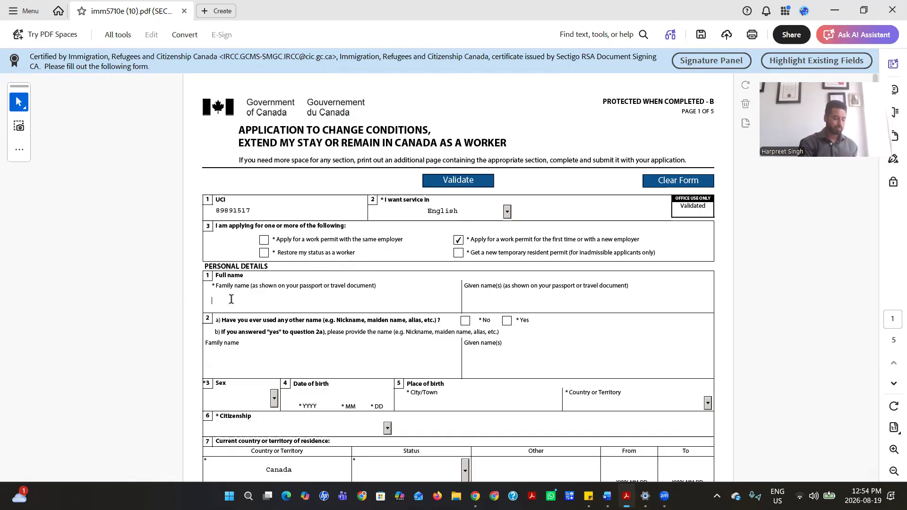
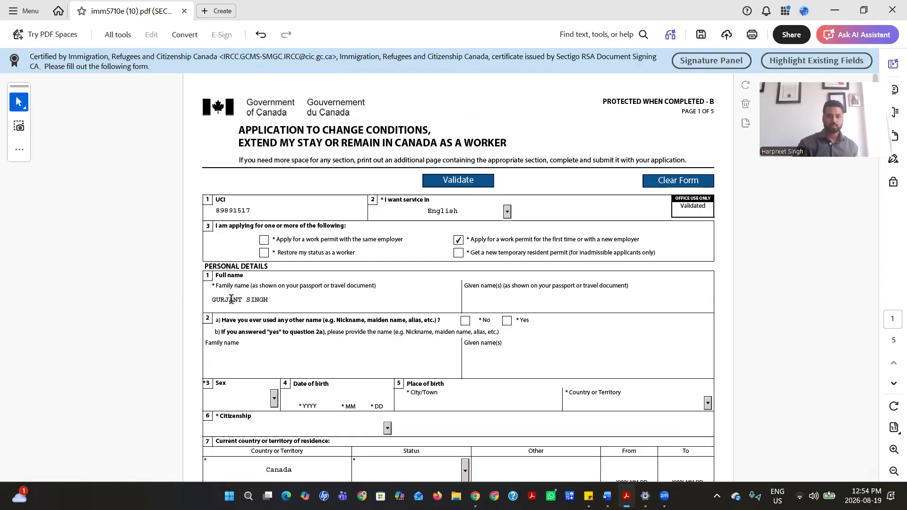
pyautogui.click(465, 321)
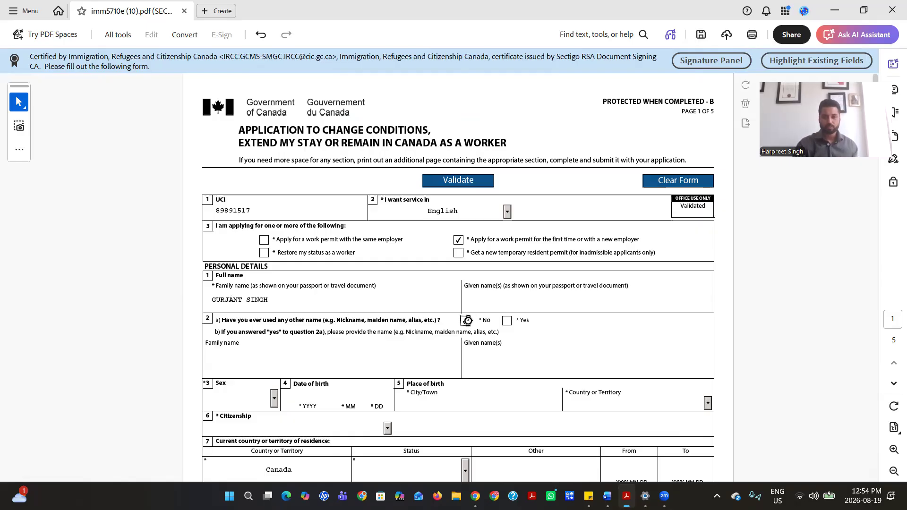
pyautogui.scroll(-2, 389, 323)
pyautogui.scroll(-3, 389, 323)
pyautogui.click(274, 220)
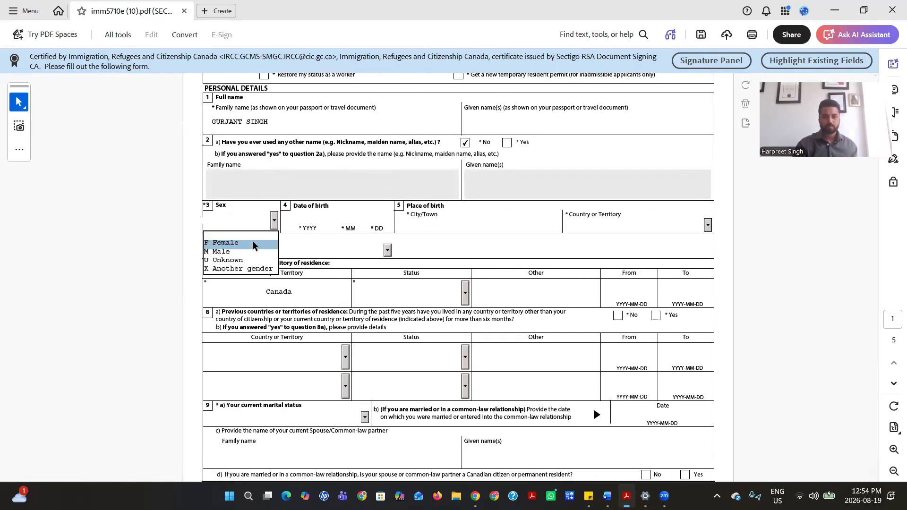
pyautogui.click(250, 252)
pyautogui.click(326, 214)
pyautogui.write('1992')
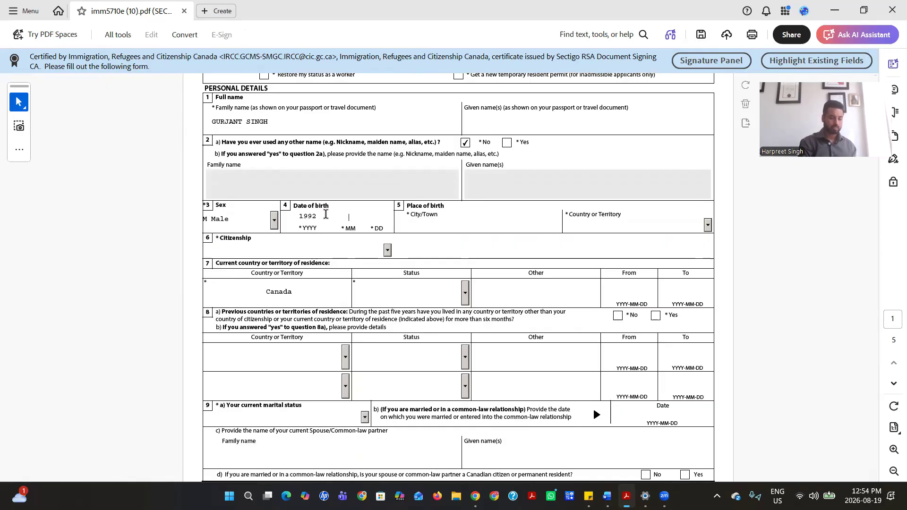
pyautogui.write(' 02 19')
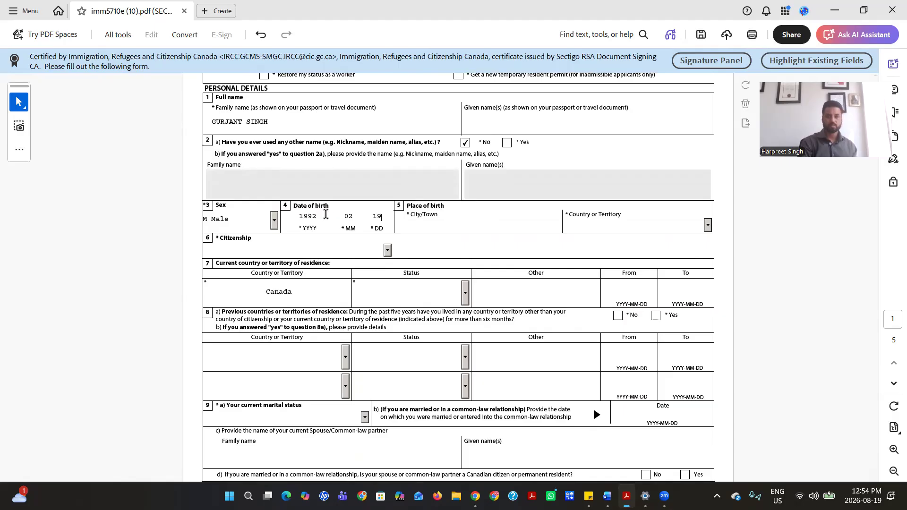
pyautogui.click(430, 222)
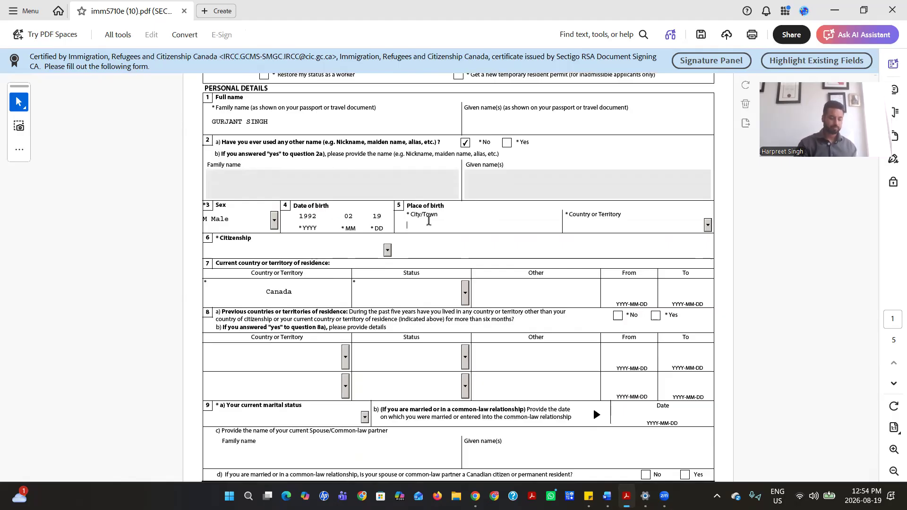
pyautogui.write('T')
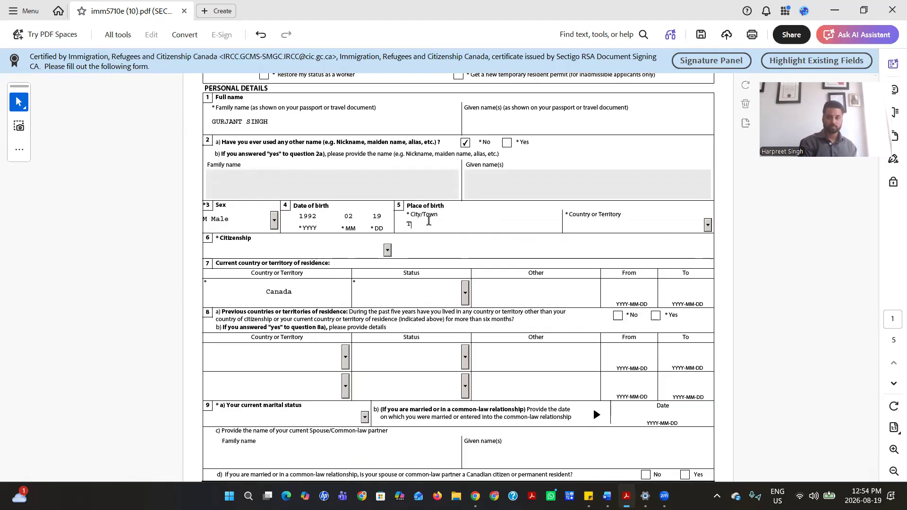
pyautogui.write('ORONT')
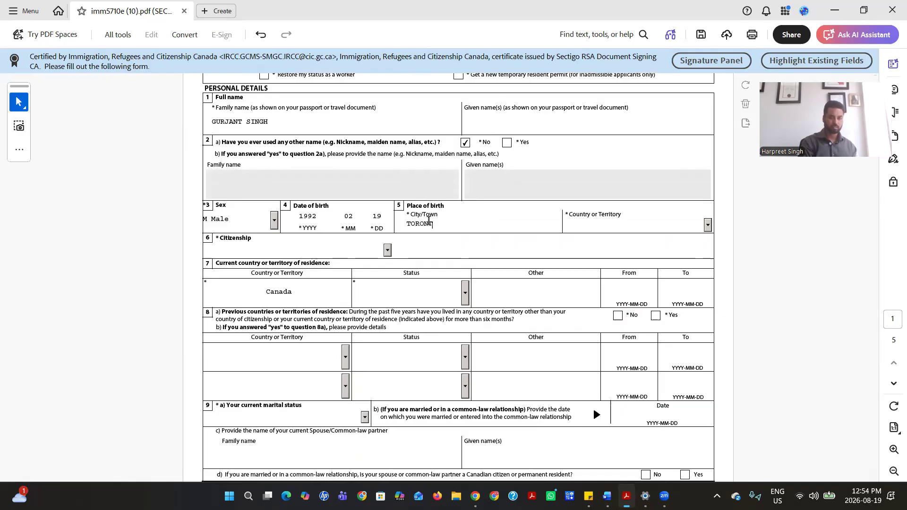
pyautogui.write('O, ONTARIO')
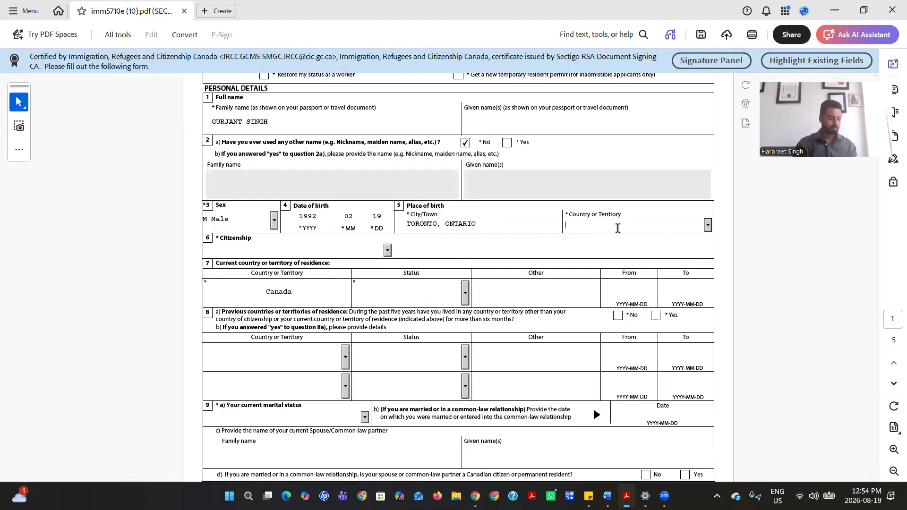
# Set both country of birth and citizenship to United Arab Emirates
pyautogui.write('ug')
pyautogui.press('Down')
pyautogui.press('Down')
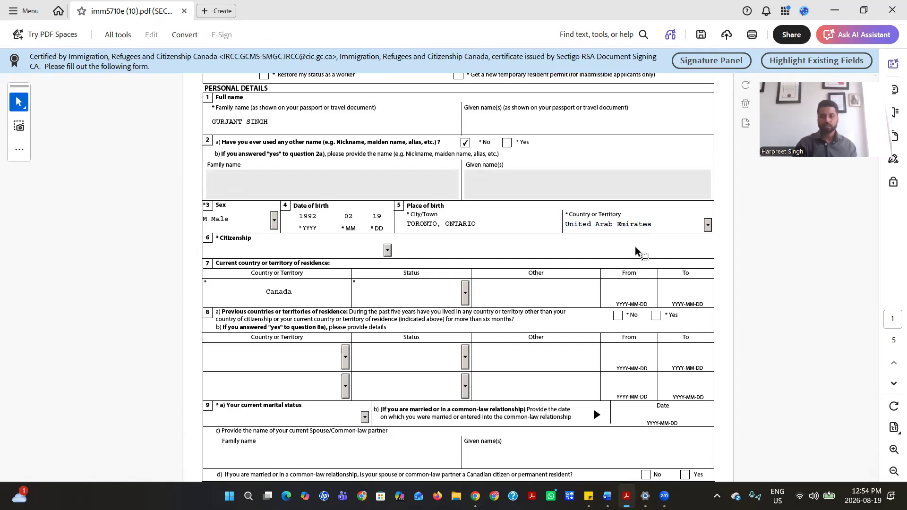
pyautogui.click(387, 250)
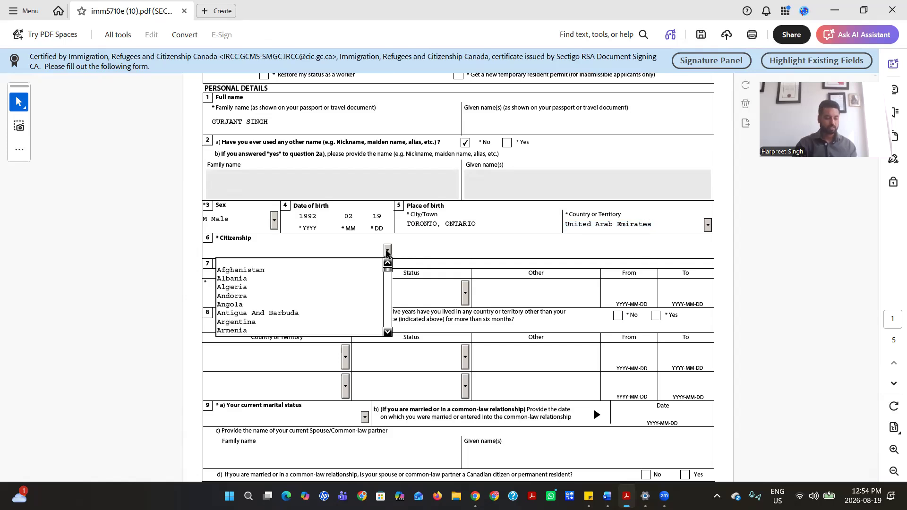
pyautogui.write('ug')
pyautogui.press('Down')
pyautogui.press('Down')
pyautogui.press('Down')
pyautogui.press('Down')
pyautogui.press('Down')
pyautogui.press('Down')
pyautogui.press('Down')
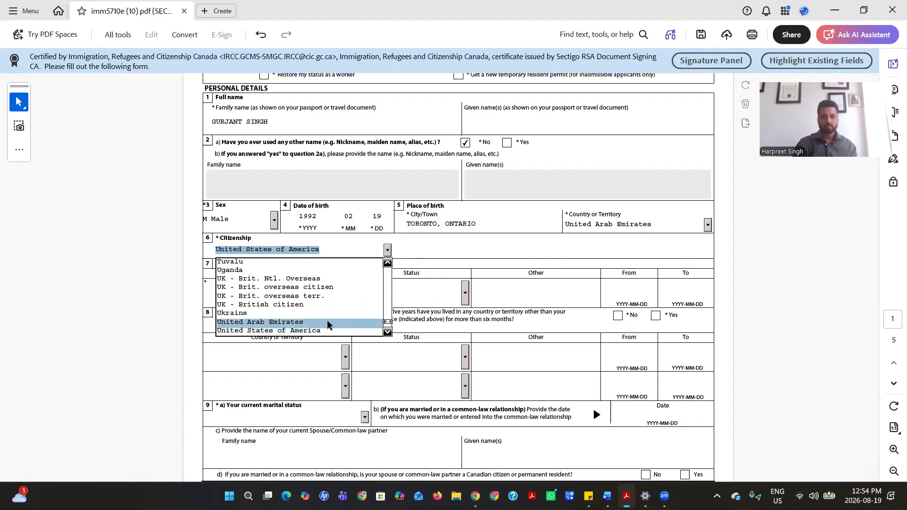
pyautogui.click(328, 322)
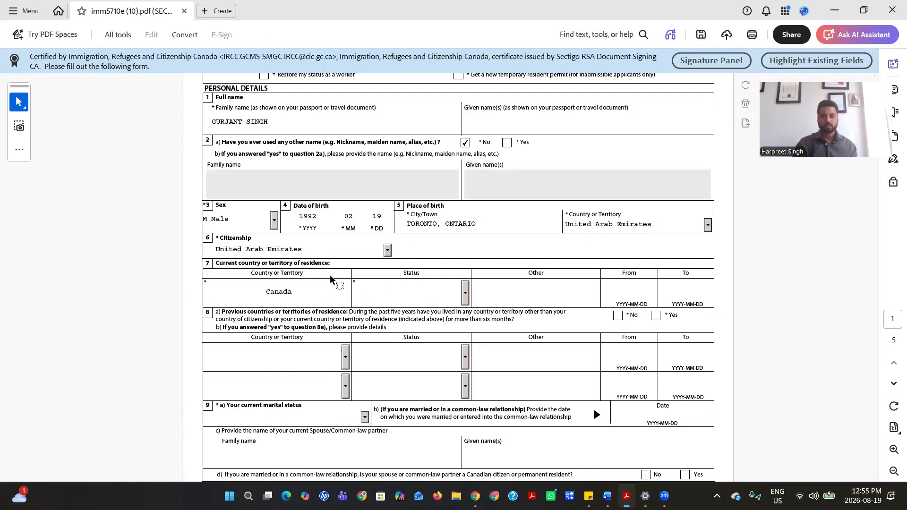
# Set the current residence status in Canada to Worker
pyautogui.click(466, 293)
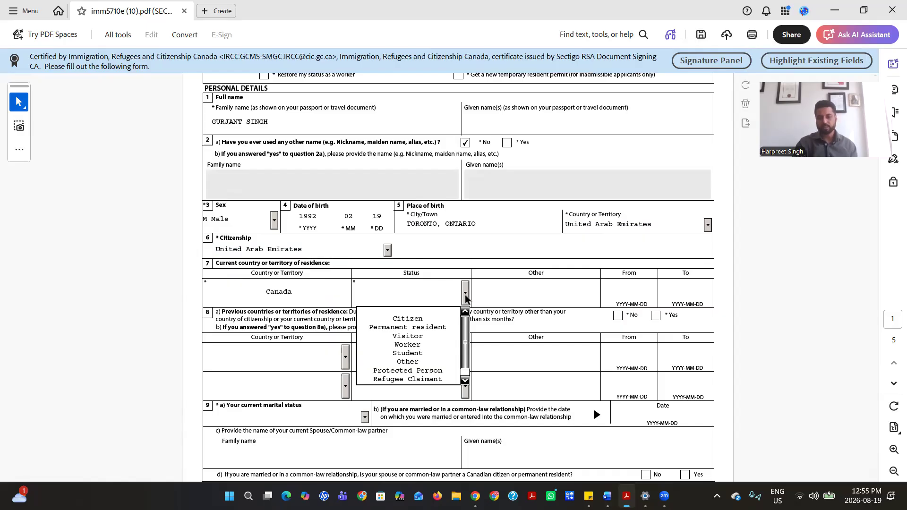
pyautogui.click(432, 343)
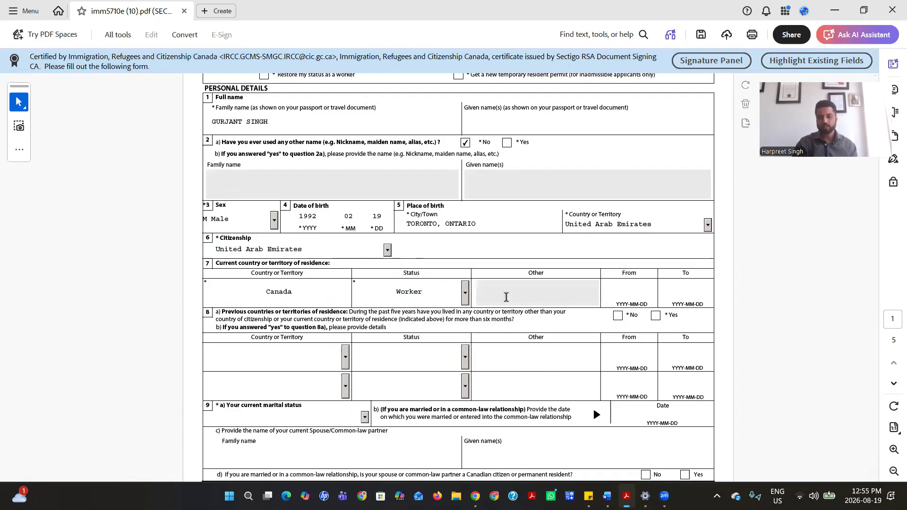
pyautogui.click(467, 302)
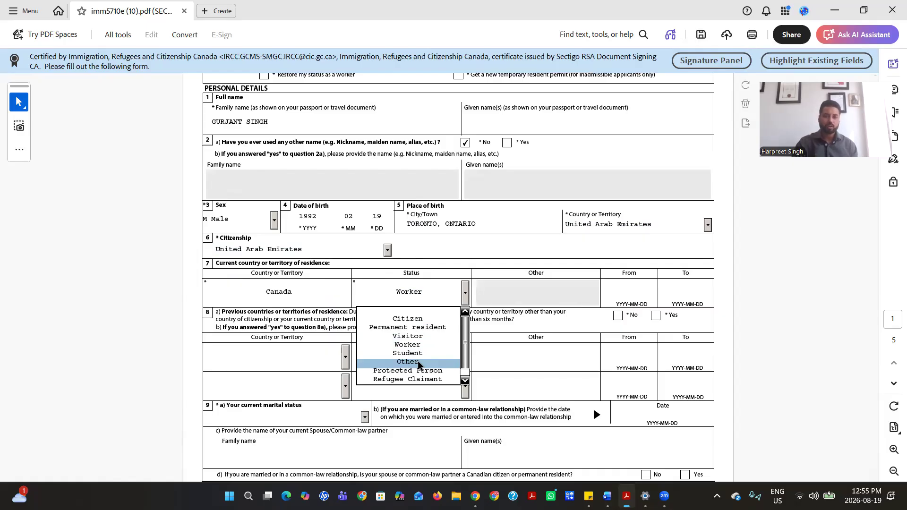
pyautogui.click(521, 290)
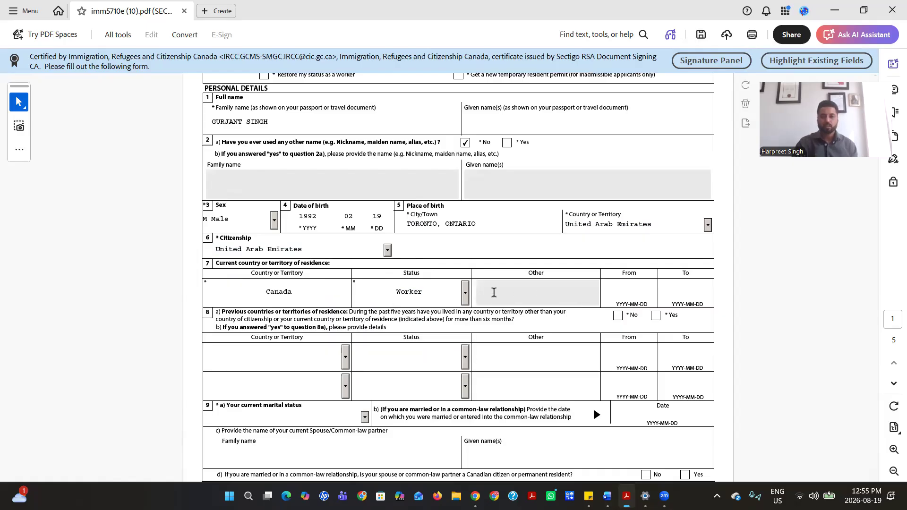
# Pick residence dates From 2026-08-10 and To 2026-08-20 in the calendars
pyautogui.click(662, 294)
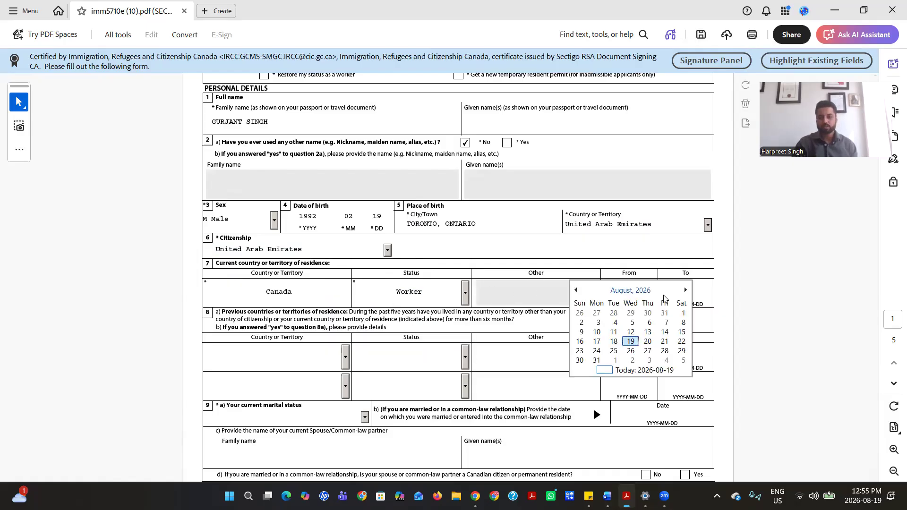
pyautogui.click(597, 332)
pyautogui.click(717, 292)
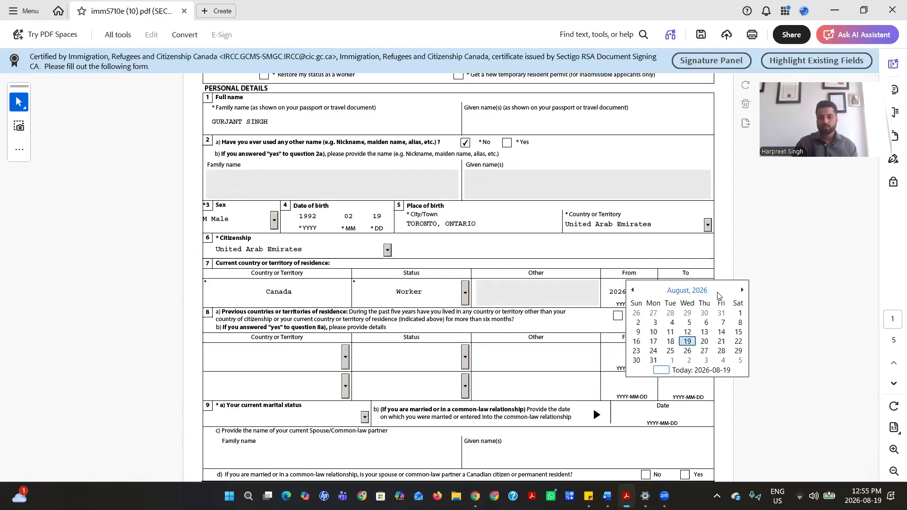
pyautogui.click(704, 341)
pyautogui.scroll(-2, 449, 246)
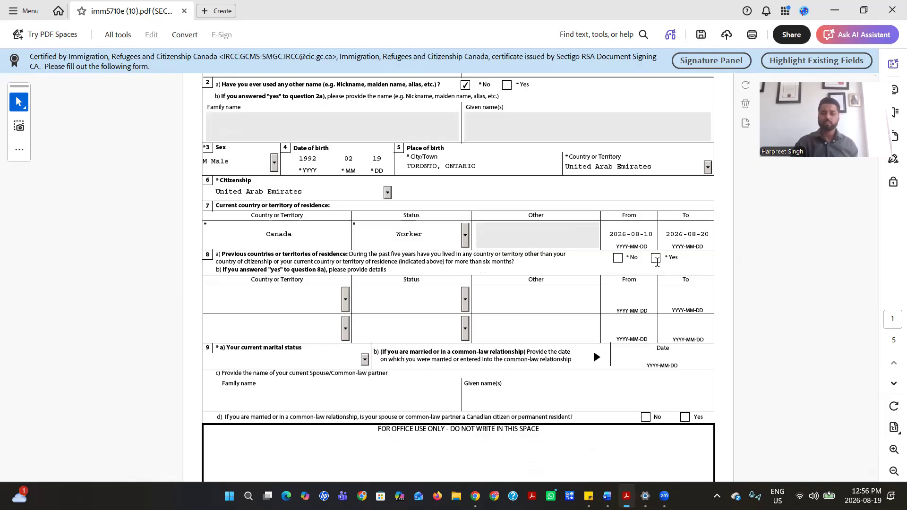
# Answer Yes to 8a and add Argentina as a previous residence with Visitor status
pyautogui.click(656, 260)
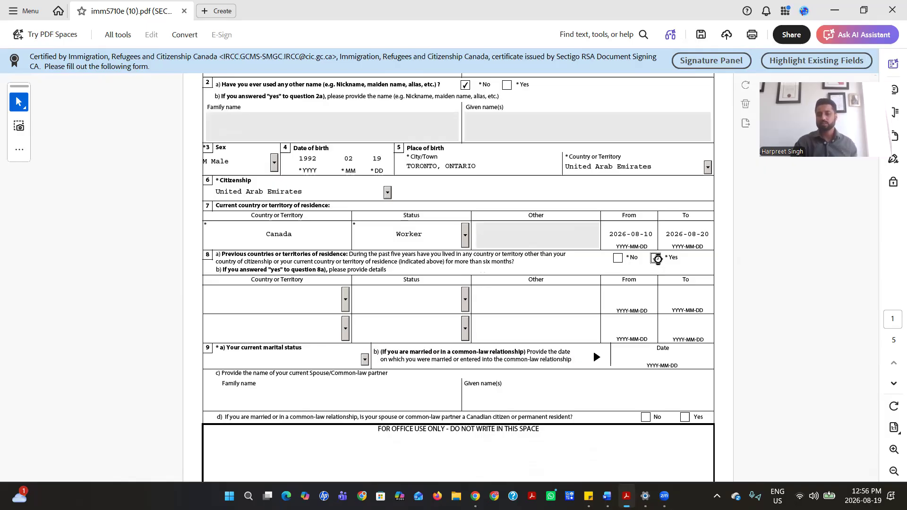
pyautogui.click(343, 305)
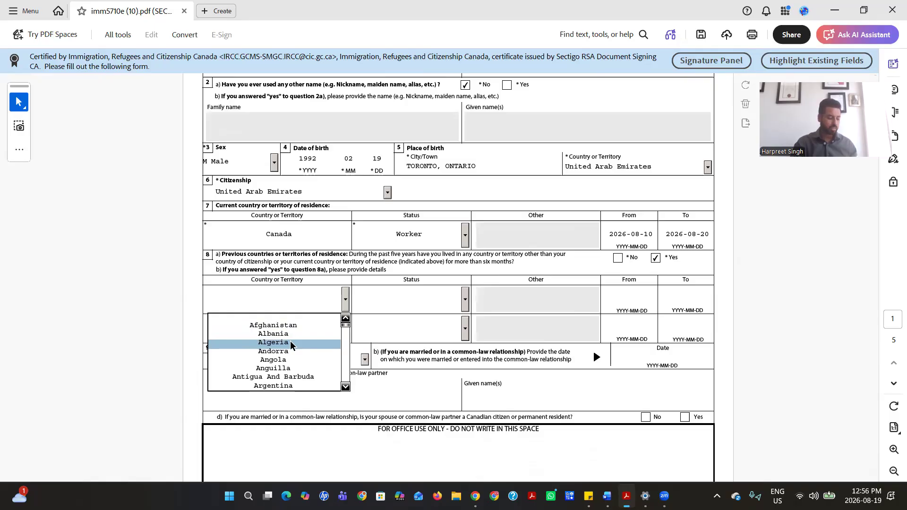
pyautogui.click(291, 385)
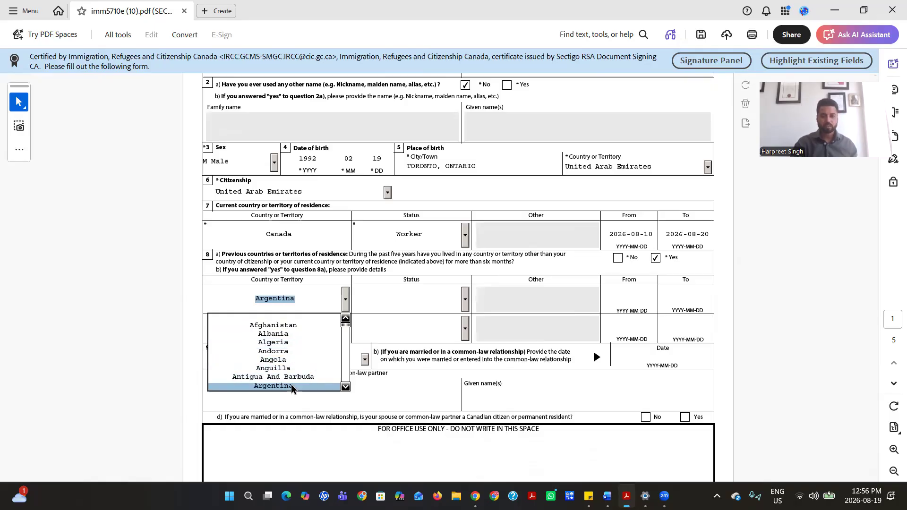
pyautogui.click(464, 299)
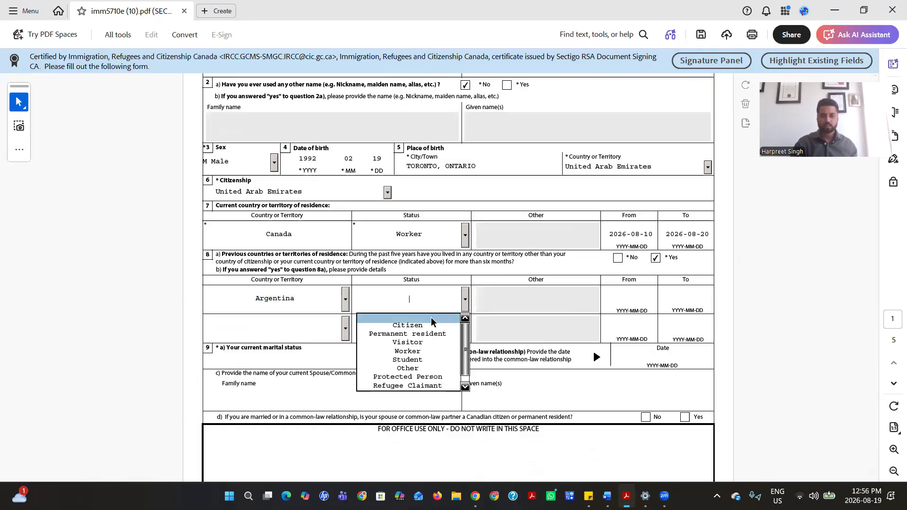
pyautogui.click(416, 346)
# Set the Argentina stay dates From 2026-01-01 To 2026-07-22
pyautogui.click(625, 296)
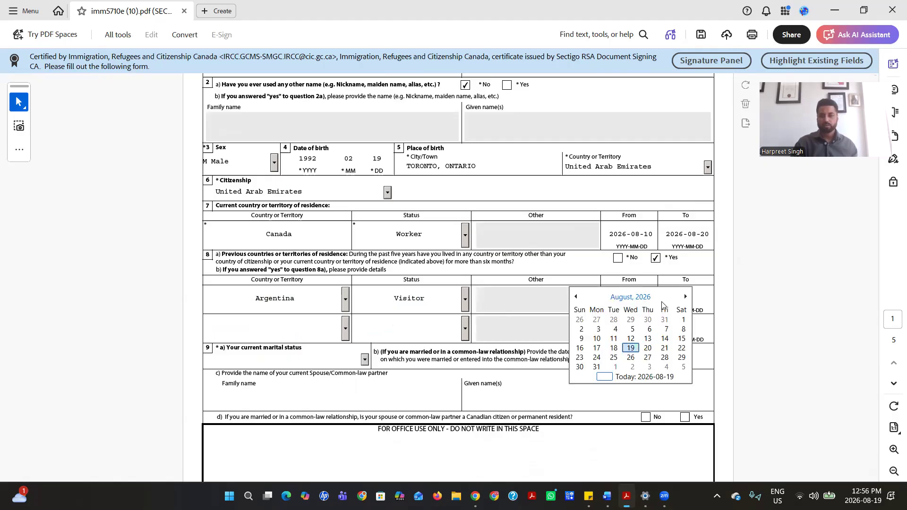
pyautogui.click(631, 297)
pyautogui.click(587, 318)
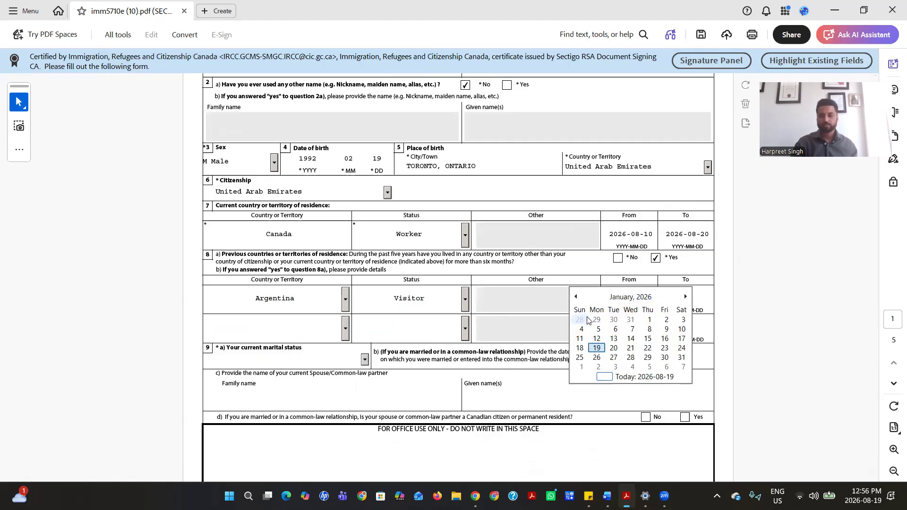
pyautogui.click(649, 320)
pyautogui.click(717, 300)
pyautogui.click(688, 298)
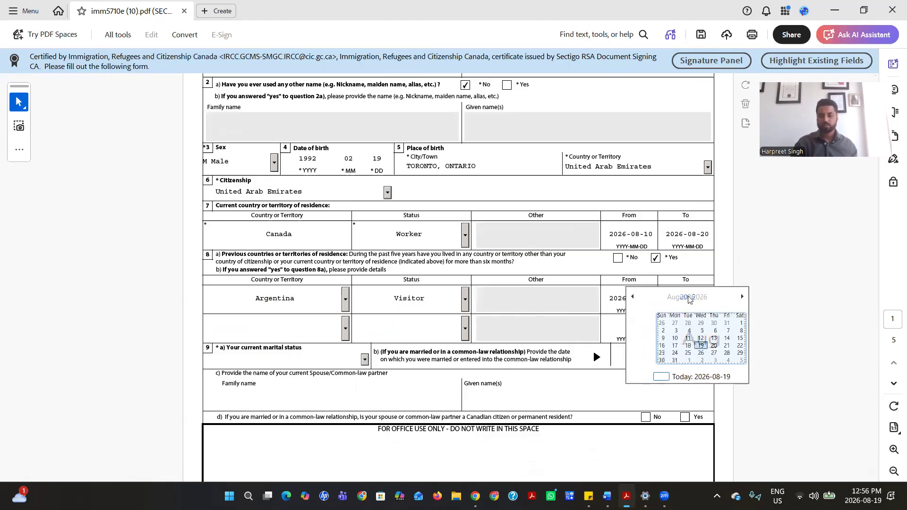
pyautogui.click(699, 338)
pyautogui.click(700, 345)
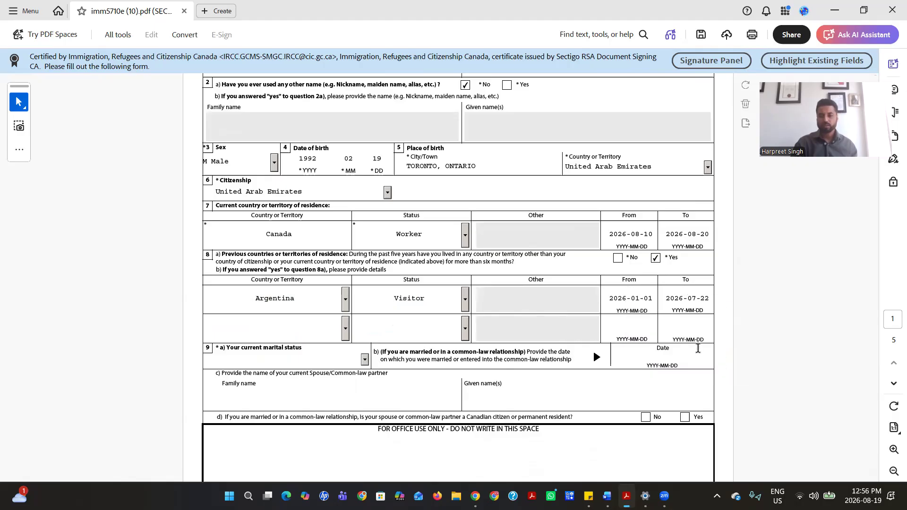
pyautogui.scroll(-1, 365, 305)
pyautogui.click(365, 305)
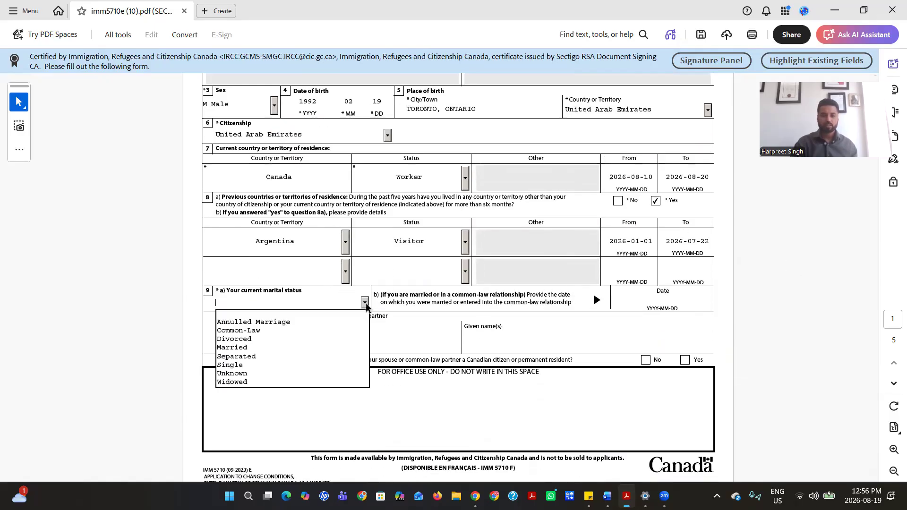
# Set marital status to Single and answer No to any previous marriage
pyautogui.click(262, 364)
pyautogui.scroll(-3, 487, 289)
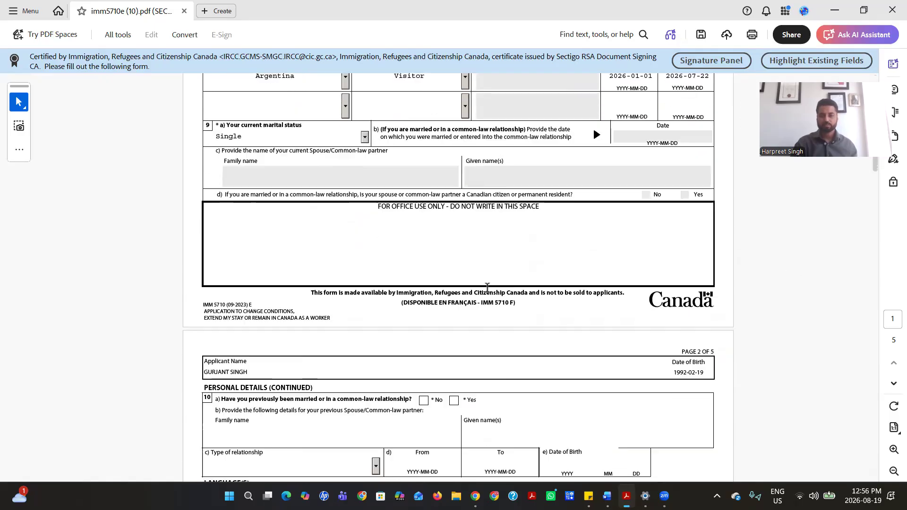
pyautogui.scroll(-4, 488, 287)
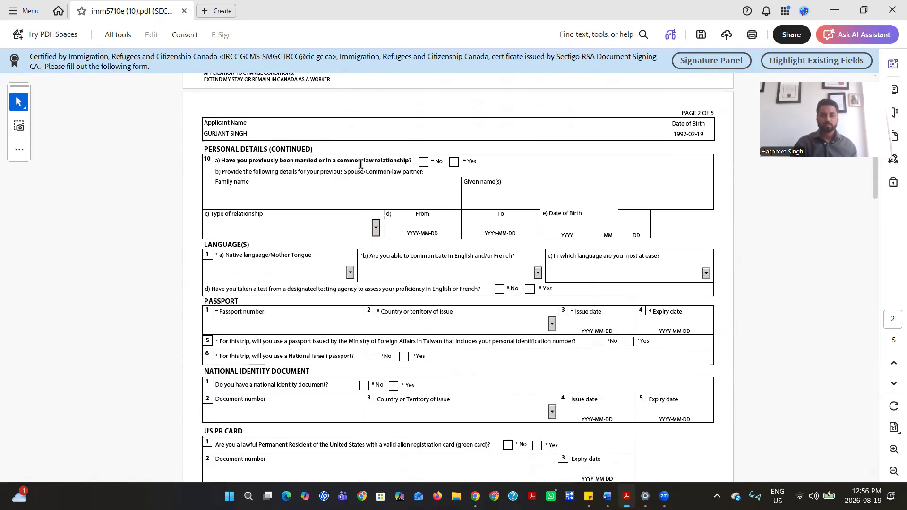
pyautogui.click(424, 163)
# Choose Arabic as native language, English for communication, and Yes to a language test
pyautogui.scroll(-1, 356, 242)
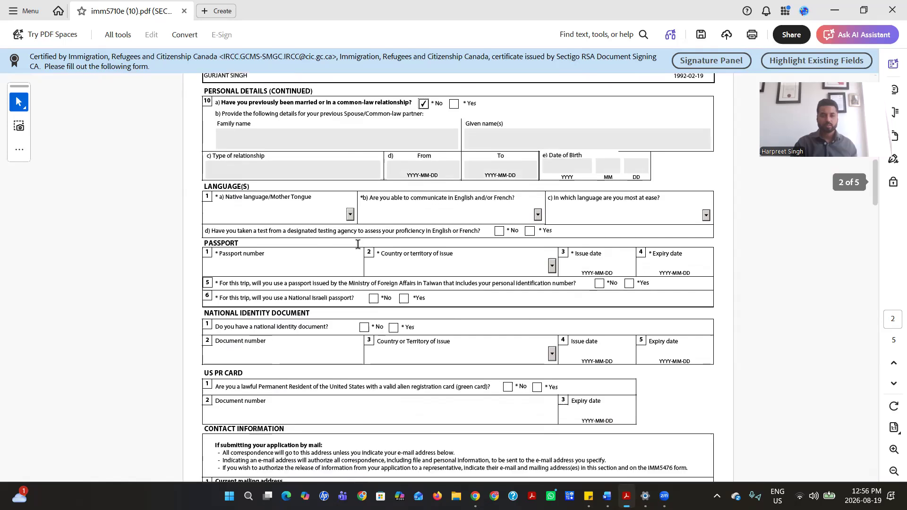
pyautogui.click(350, 215)
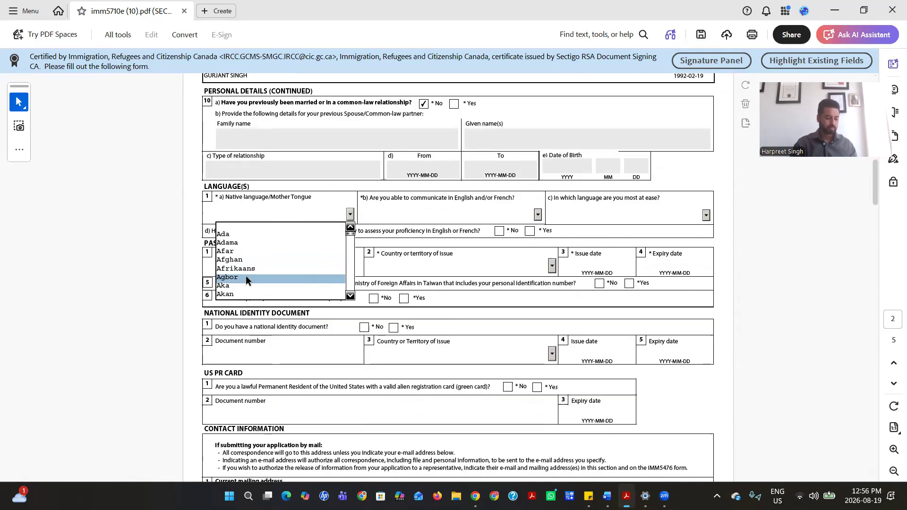
pyautogui.press('Down')
pyautogui.press('Down')
pyautogui.press('Down')
pyautogui.press('Down')
pyautogui.press('Down')
pyautogui.press('Down')
pyautogui.press('Down')
pyautogui.press('Down')
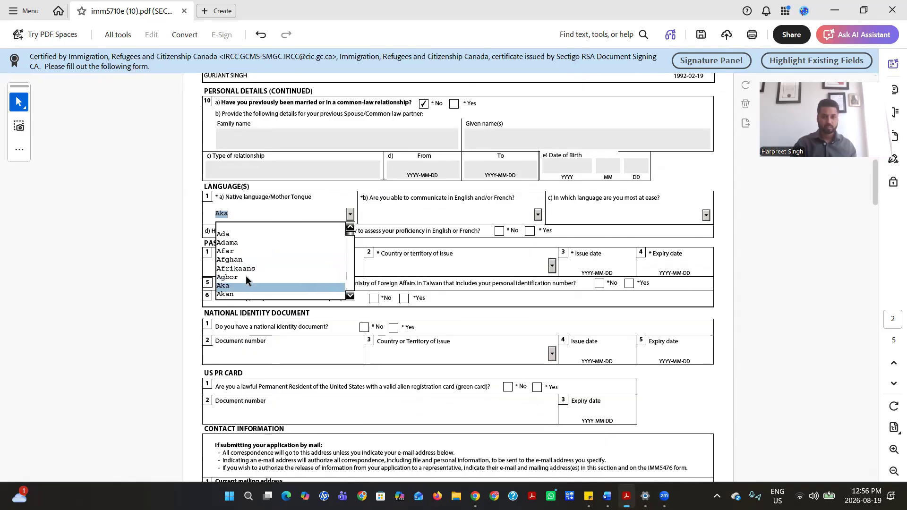
pyautogui.press('Down')
pyautogui.press('Down')
pyautogui.press('Down')
pyautogui.press('Down')
pyautogui.press('Down')
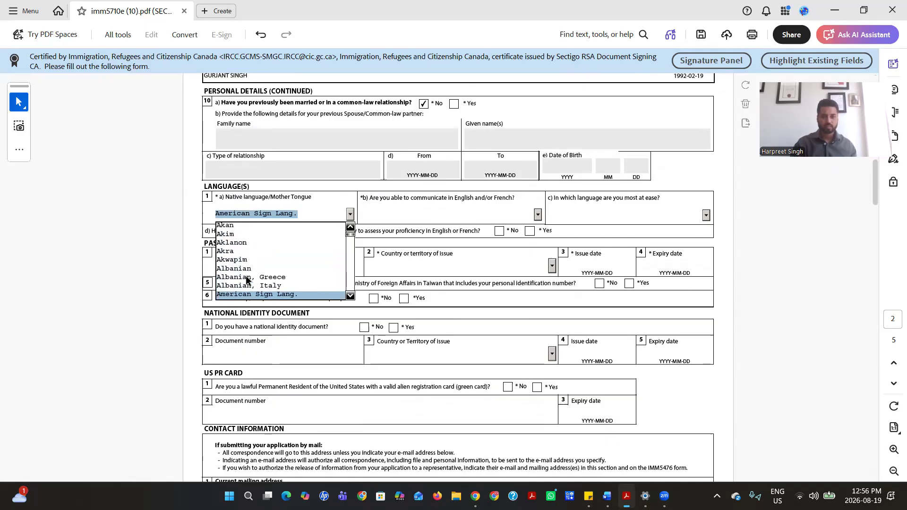
pyautogui.click(243, 288)
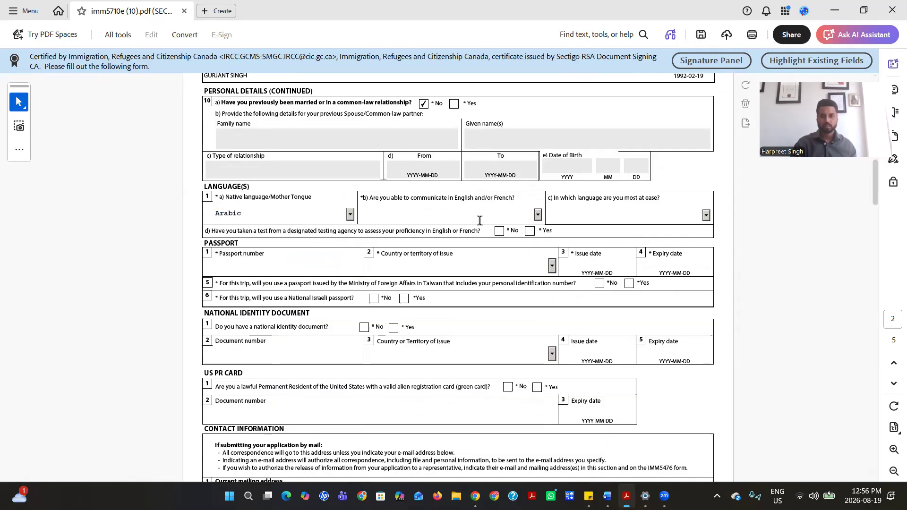
pyautogui.click(537, 215)
pyautogui.click(449, 236)
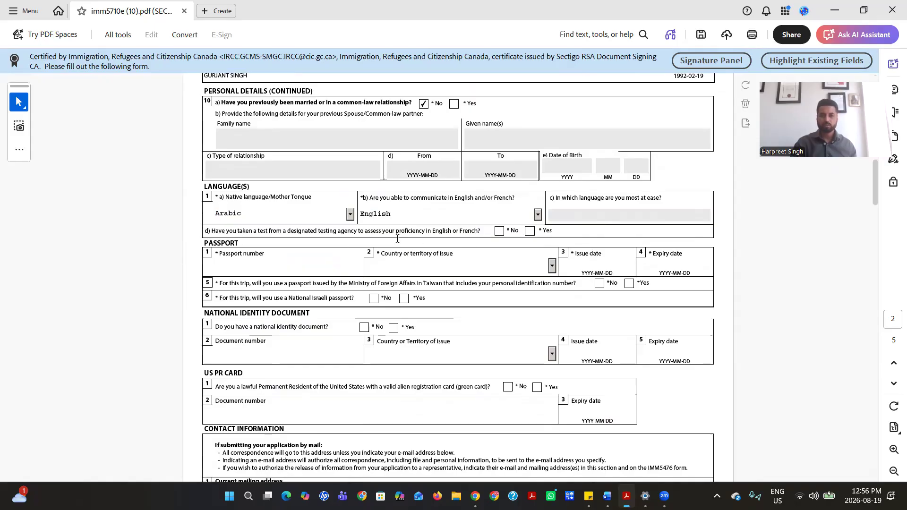
pyautogui.click(530, 231)
# Enter the passport number and start choosing the issuing country by letter keys
pyautogui.click(237, 271)
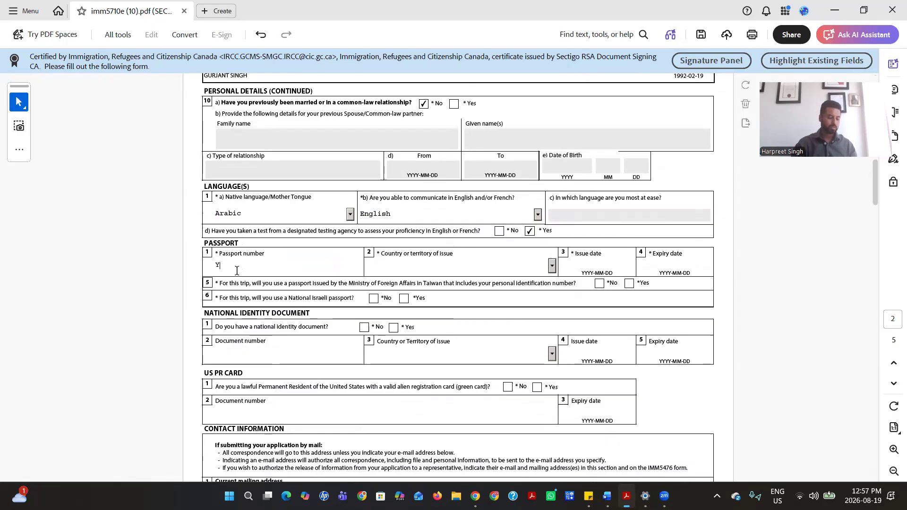
pyautogui.click(435, 268)
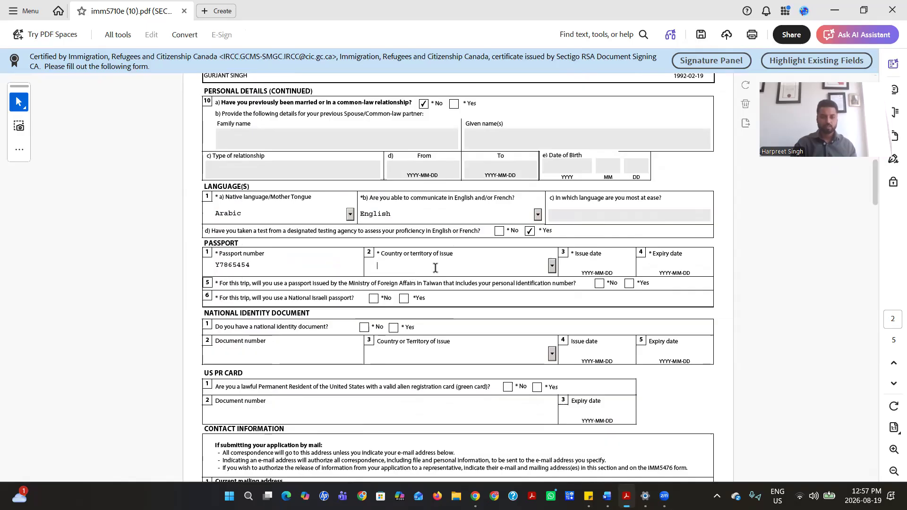
pyautogui.press('u')
pyautogui.press('u')
pyautogui.press('u')
pyautogui.press('u')
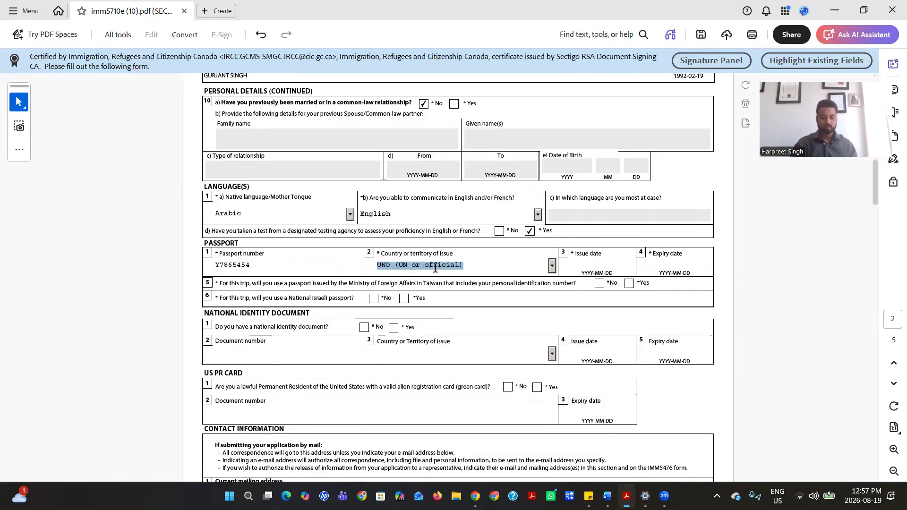
pyautogui.press('u')
pyautogui.press('u')
pyautogui.press('u')
pyautogui.press('u')
pyautogui.press('t')
pyautogui.press('Up')
pyautogui.press('Up')
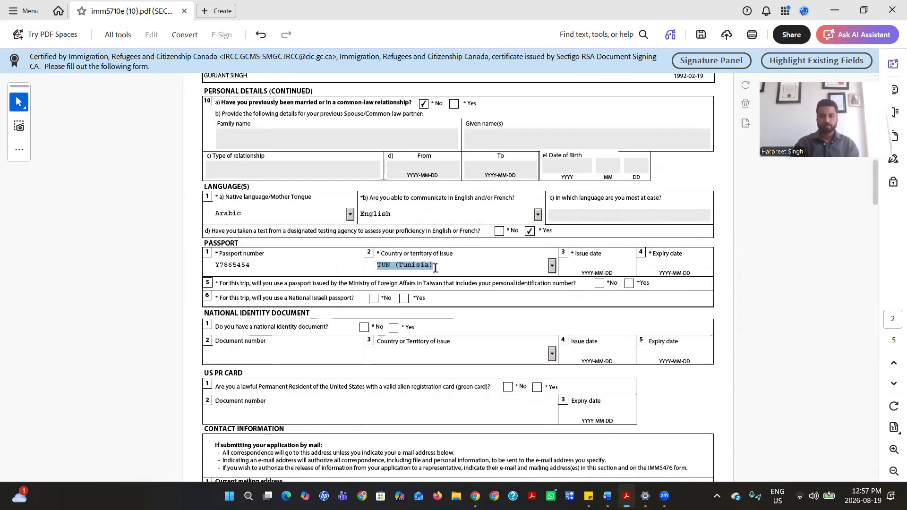
# Browse the country of issue list for United Arab Emirates, closing it without a change
pyautogui.click(552, 266)
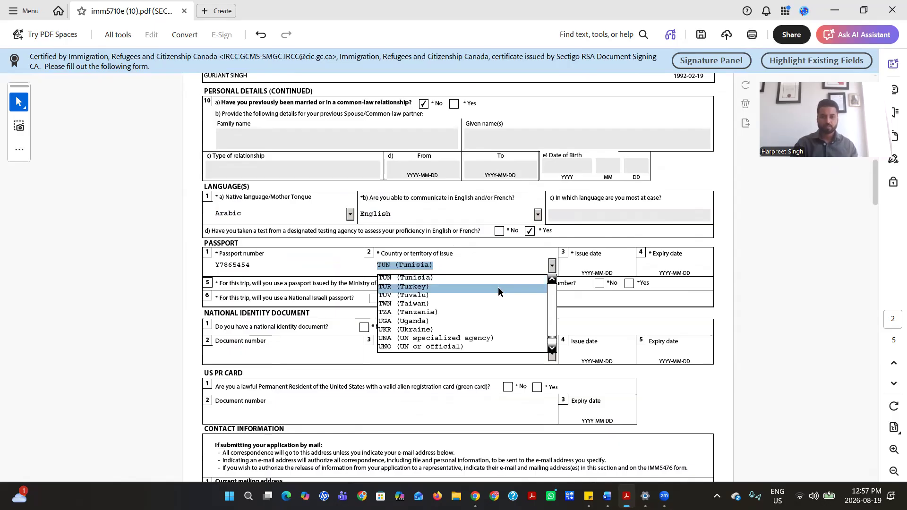
pyautogui.scroll(3, 465, 364)
pyautogui.scroll(-4, 452, 330)
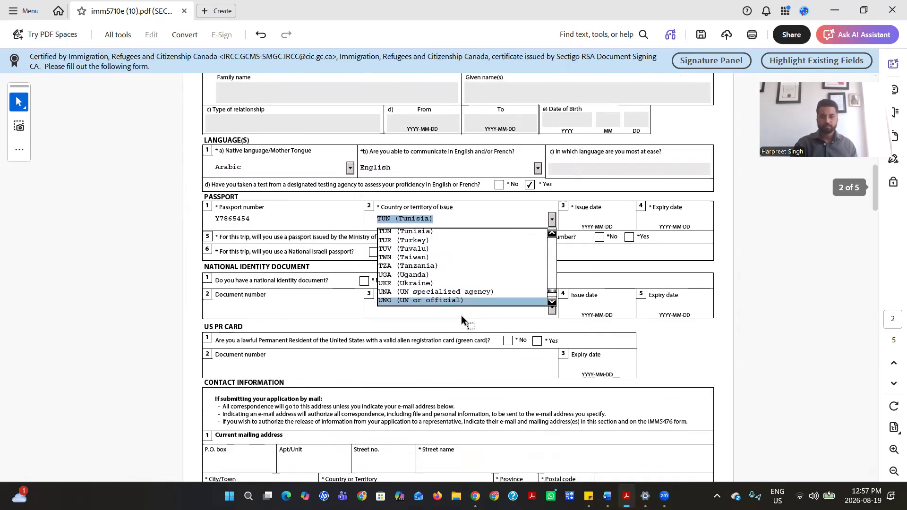
pyautogui.click(553, 302)
pyautogui.click(554, 302)
pyautogui.click(553, 302)
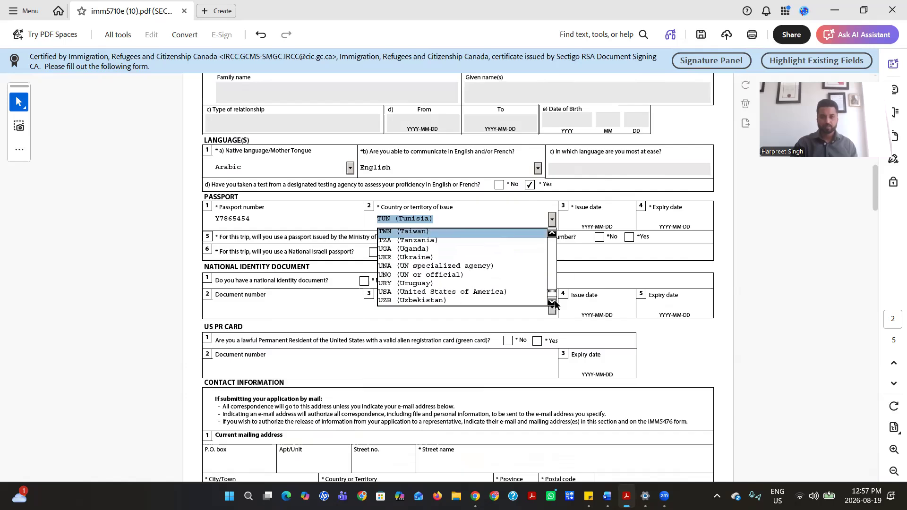
pyautogui.click(552, 303)
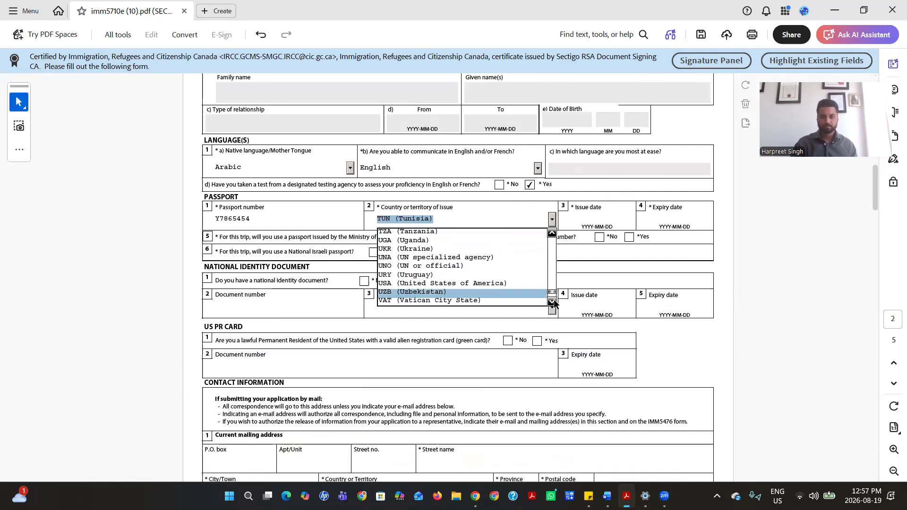
pyautogui.click(552, 303)
pyautogui.click(551, 302)
pyautogui.click(552, 303)
pyautogui.scroll(2, 497, 251)
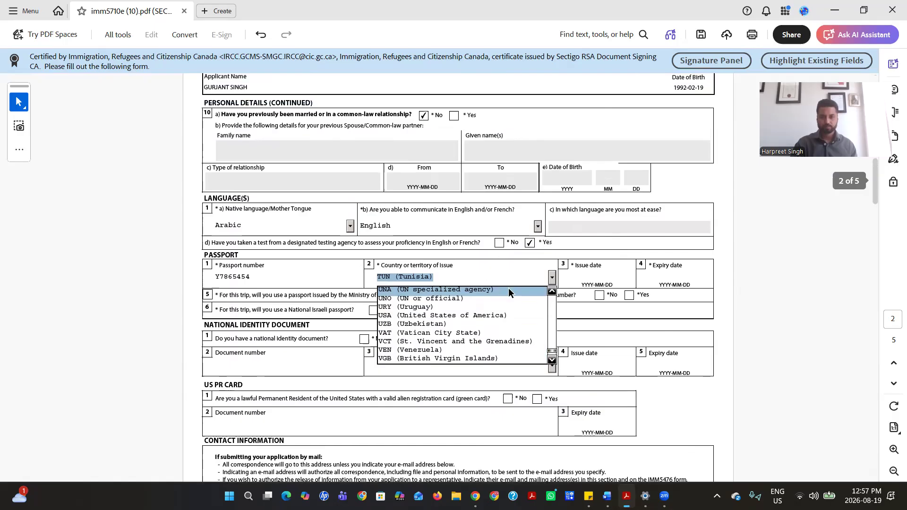
pyautogui.click(552, 293)
pyautogui.click(552, 291)
pyautogui.click(552, 291)
pyautogui.click(552, 291)
pyautogui.click(551, 291)
pyautogui.click(552, 290)
pyautogui.click(552, 291)
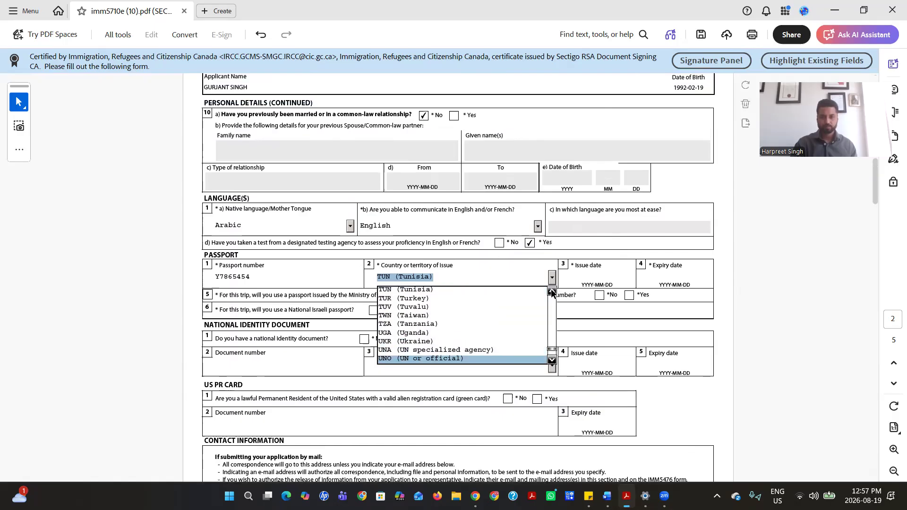
pyautogui.press('u')
pyautogui.press('u')
pyautogui.press('u')
pyautogui.press('u')
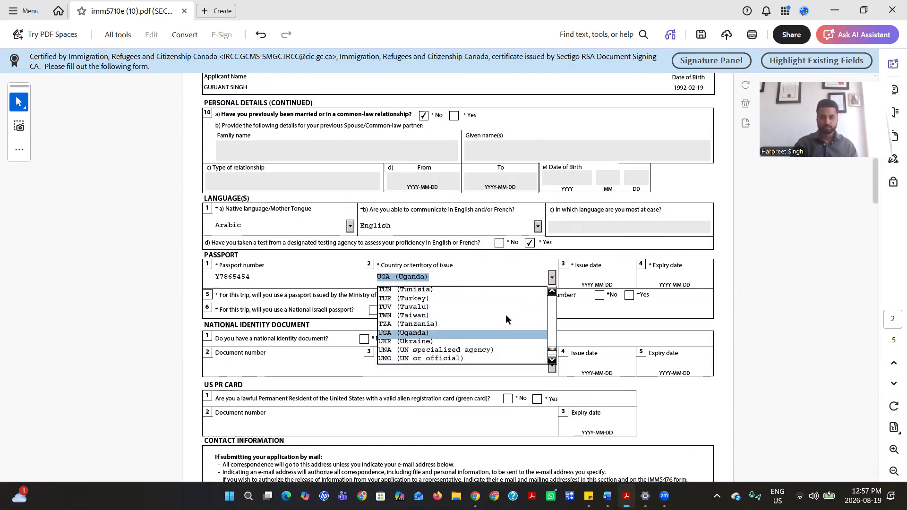
pyautogui.press('u')
pyautogui.press('u')
pyautogui.press('u')
pyautogui.press('u')
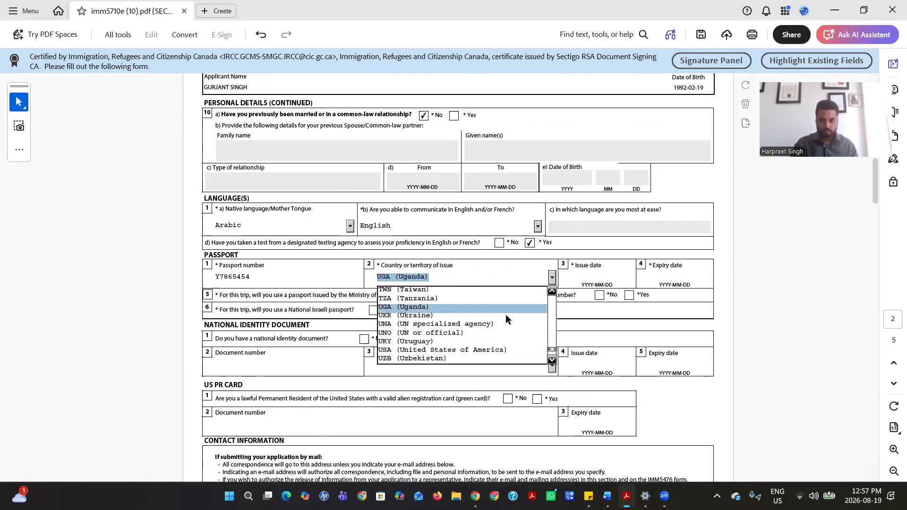
pyautogui.press('u')
pyautogui.press('u')
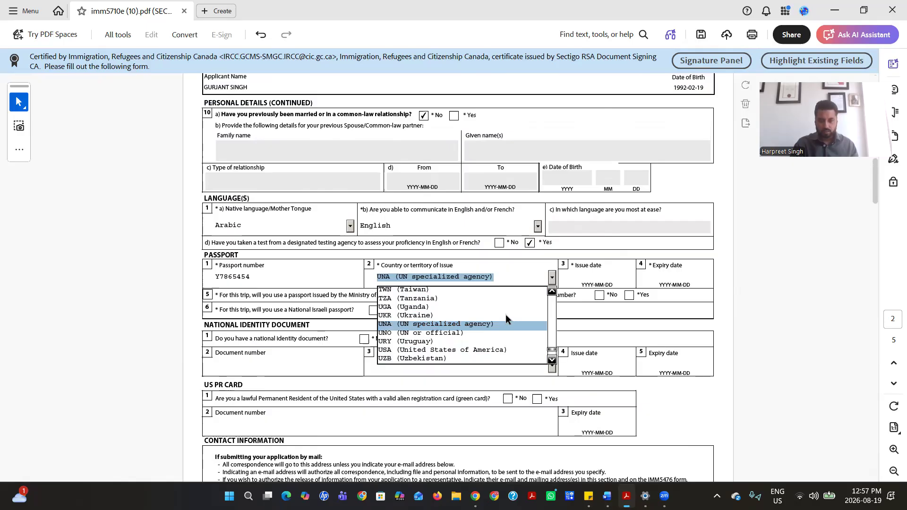
pyautogui.scroll(1, 505, 314)
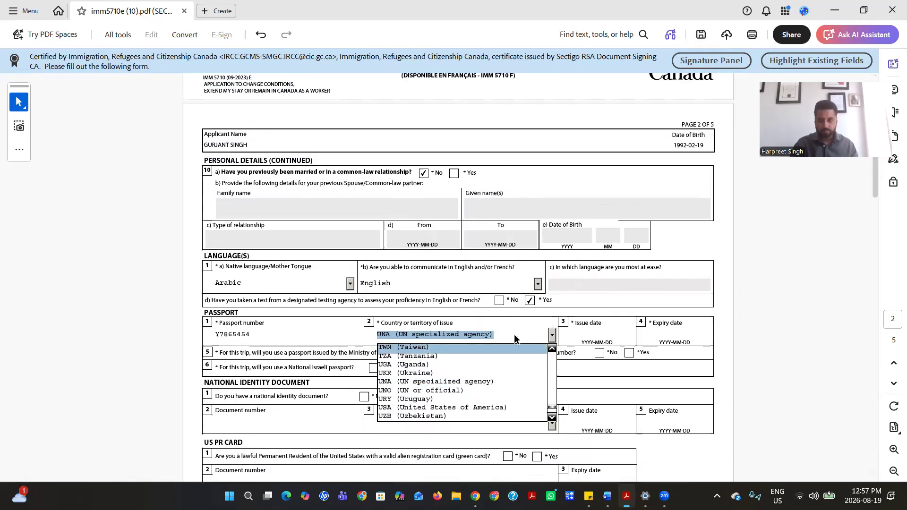
pyautogui.scroll(-1, 514, 334)
pyautogui.scroll(3, 520, 326)
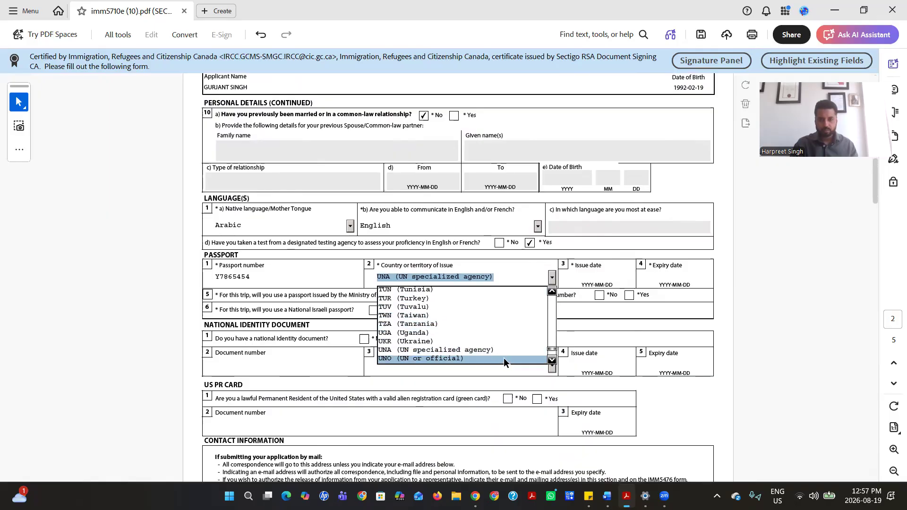
pyautogui.click(552, 360)
pyautogui.click(551, 360)
pyautogui.click(551, 360)
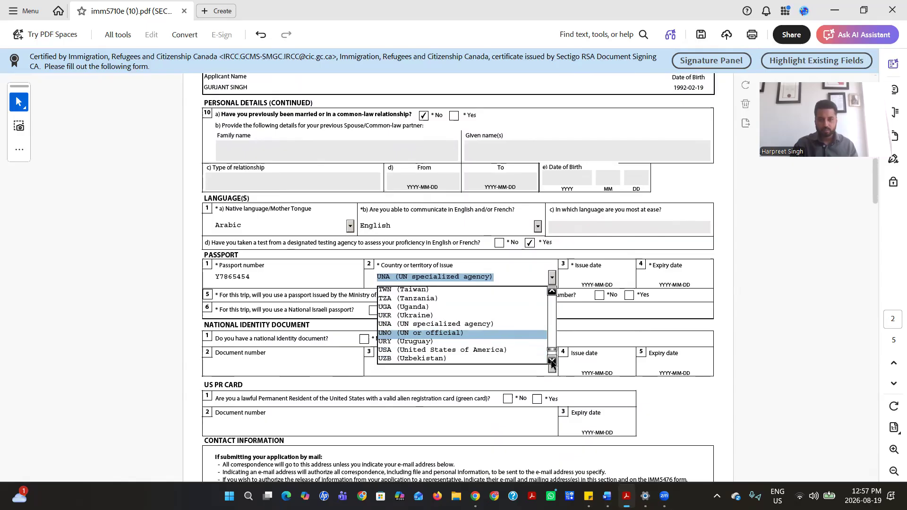
pyautogui.click(552, 361)
pyautogui.click(551, 361)
pyautogui.click(551, 361)
pyautogui.click(551, 361)
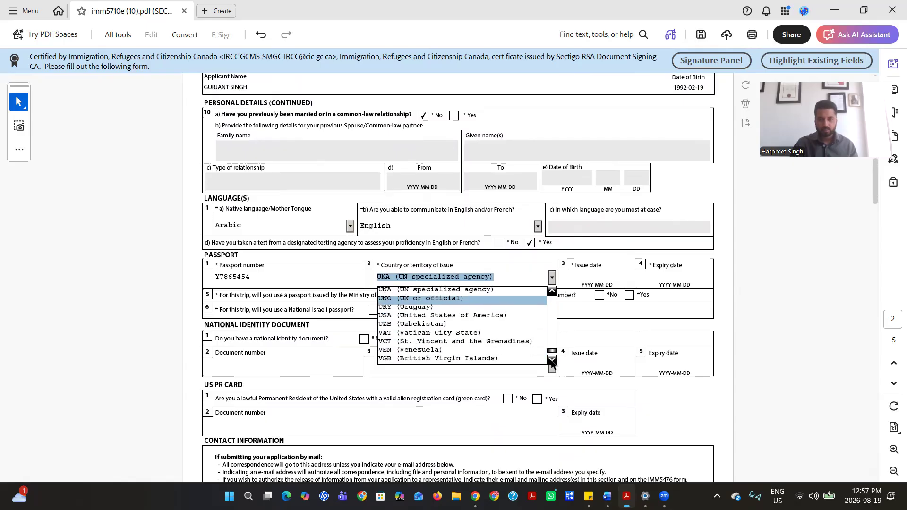
pyautogui.click(552, 361)
pyautogui.click(551, 361)
pyautogui.click(552, 361)
pyautogui.click(551, 360)
pyautogui.click(552, 361)
pyautogui.click(552, 361)
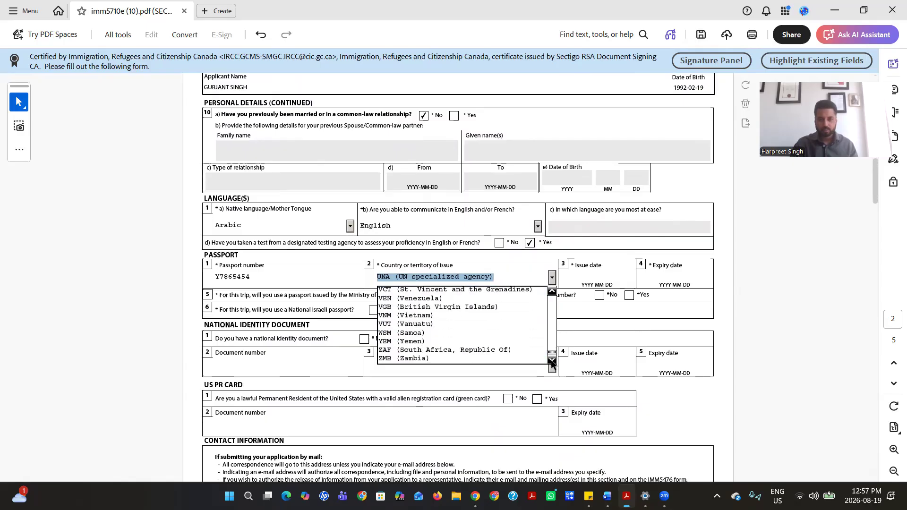
pyautogui.click(551, 361)
pyautogui.click(676, 340)
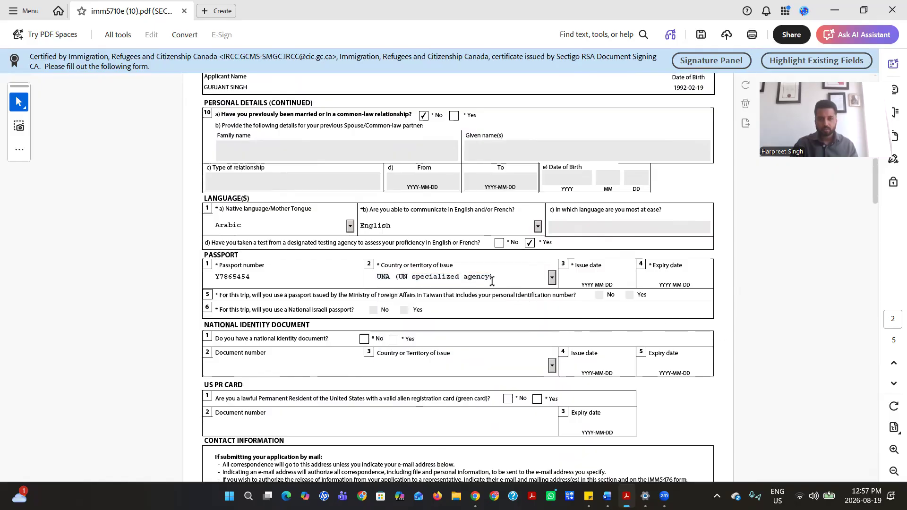
# Select ARE (United Arab Emirates) as the passport's country of issue
pyautogui.click(460, 279)
pyautogui.press('Down')
pyautogui.press('Down')
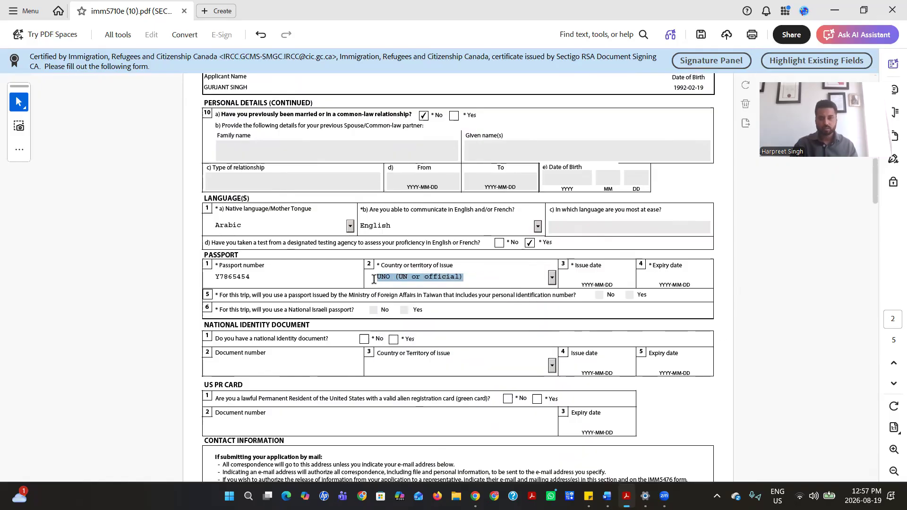
pyautogui.press('u')
pyautogui.press('u')
pyautogui.press('u')
pyautogui.press('u')
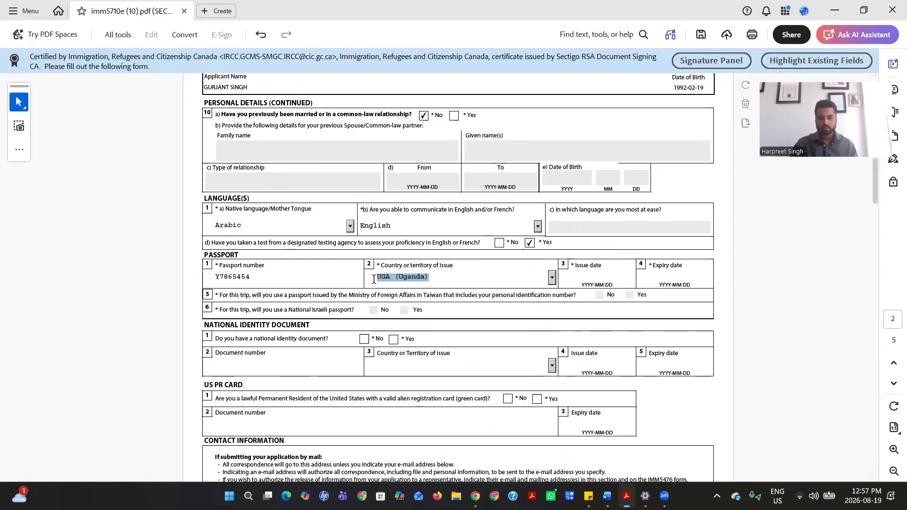
pyautogui.press('u')
pyautogui.press('u')
pyautogui.press('u')
pyautogui.press('u')
pyautogui.press('u')
pyautogui.press('u')
pyautogui.press('u')
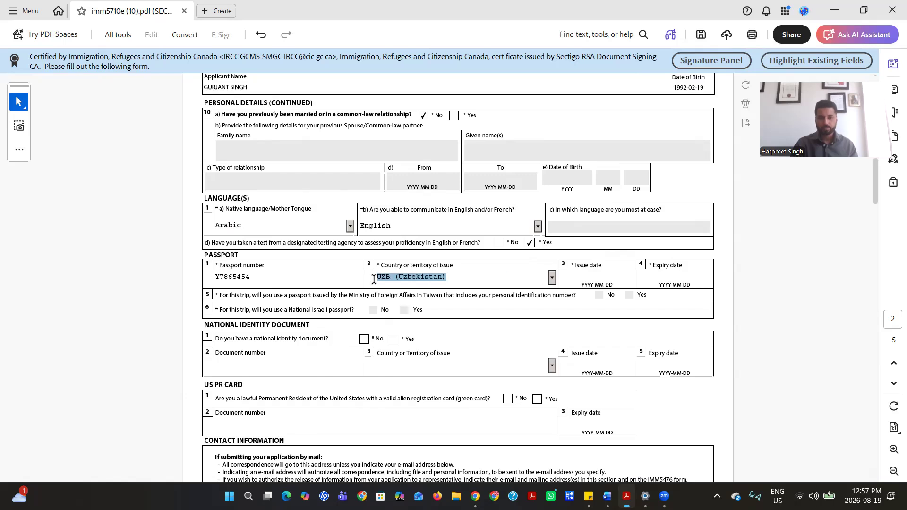
pyautogui.press('u')
pyautogui.press('u')
pyautogui.press('u')
pyautogui.press('u')
pyautogui.press('u')
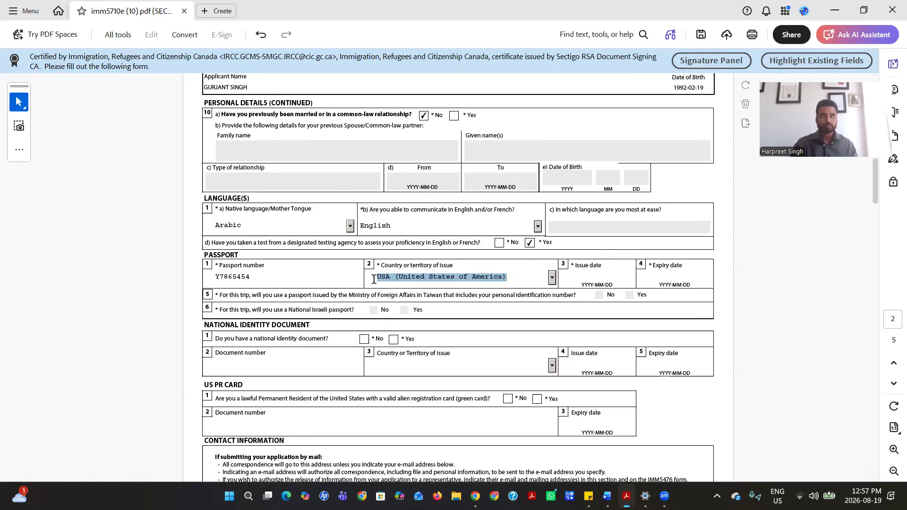
pyautogui.press('v')
pyautogui.press('v')
pyautogui.press('v')
pyautogui.press('v')
pyautogui.press('v')
pyautogui.press('v')
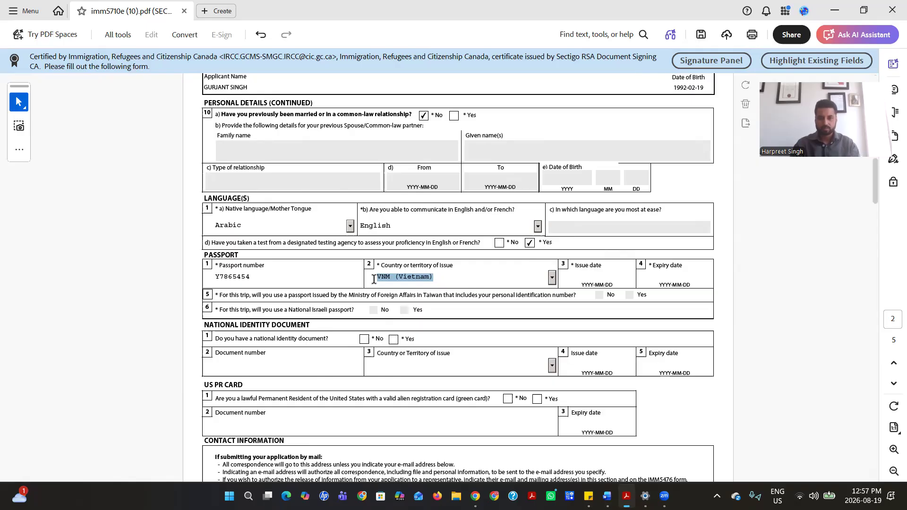
pyautogui.press('y')
pyautogui.press('z')
pyautogui.press('z')
pyautogui.press('z')
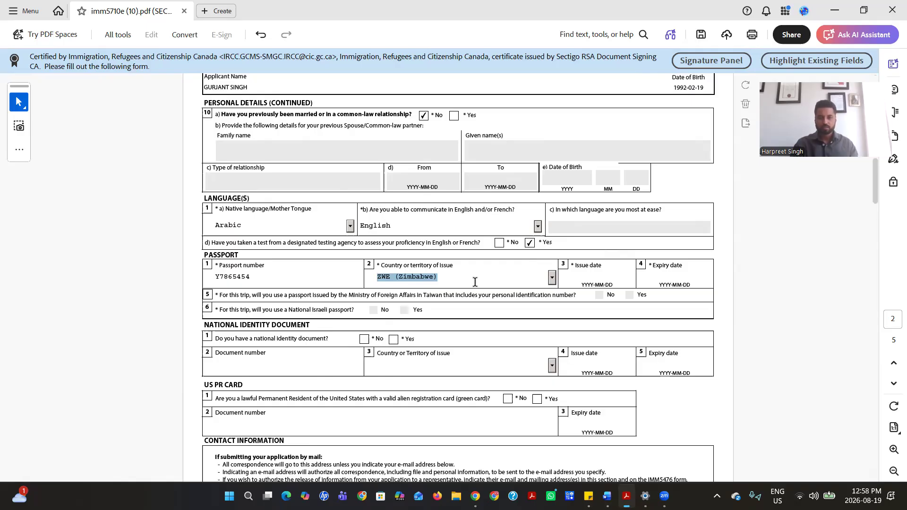
pyautogui.click(553, 279)
pyautogui.moveTo(553, 352); pyautogui.dragTo(547, 259)
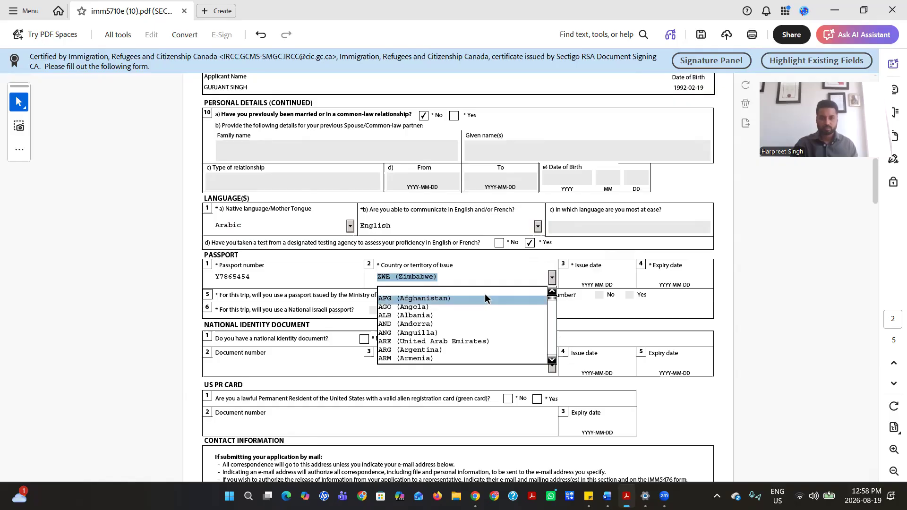
pyautogui.click(488, 341)
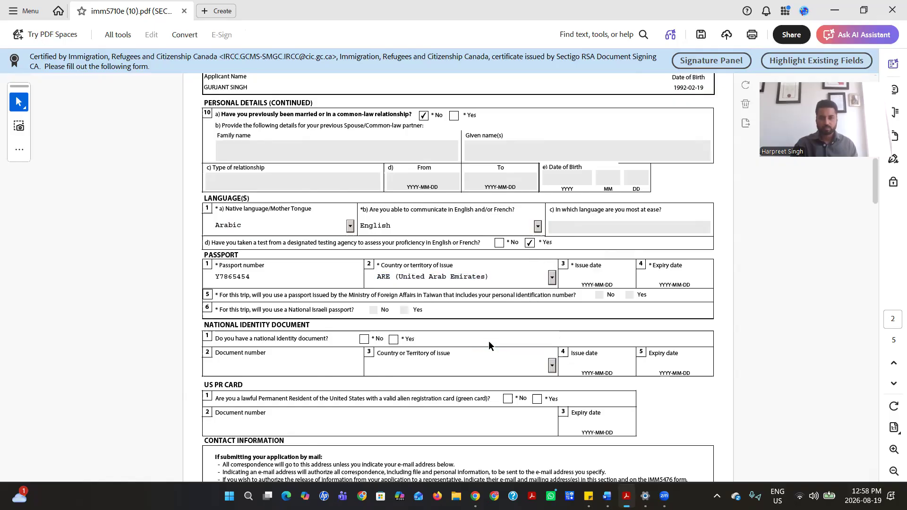
# Set the passport issue date to 2023-01-02 using the calendar
pyautogui.click(614, 281)
pyautogui.click(612, 284)
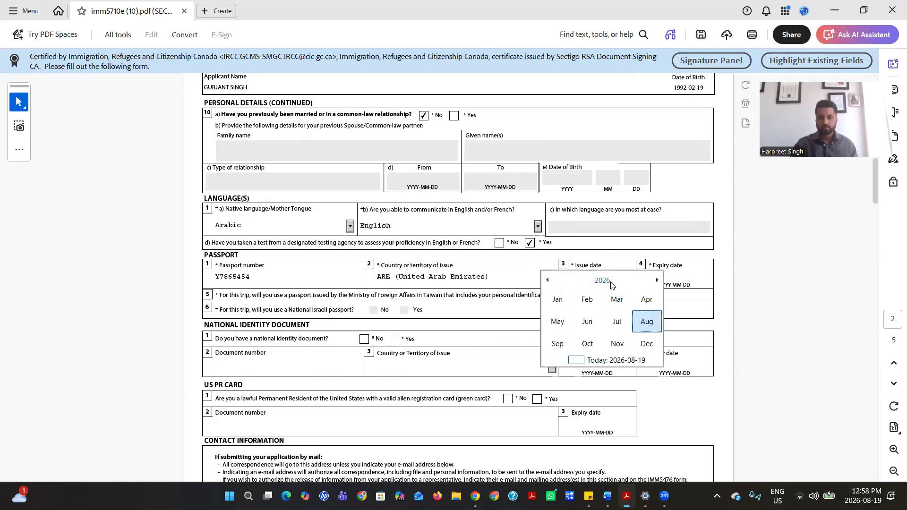
pyautogui.click(561, 298)
pyautogui.click(612, 284)
pyautogui.click(547, 280)
pyautogui.click(547, 280)
pyautogui.click(547, 281)
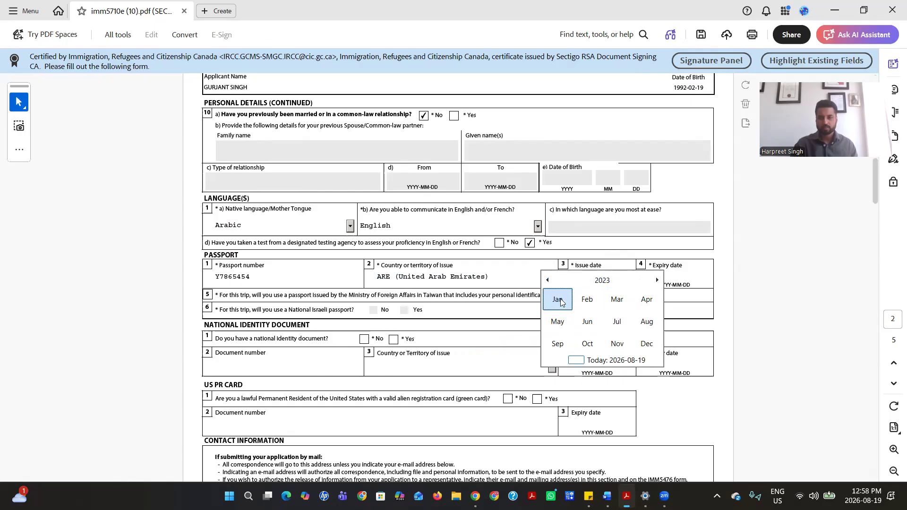
pyautogui.click(560, 298)
pyautogui.click(573, 314)
# Set the passport expiry date to 2026-12-31
pyautogui.click(653, 279)
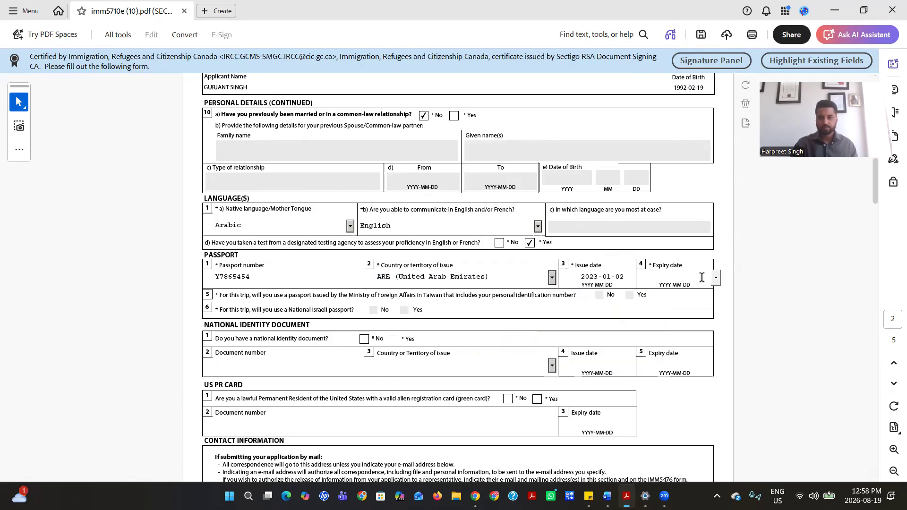
pyautogui.click(716, 280)
pyautogui.click(681, 281)
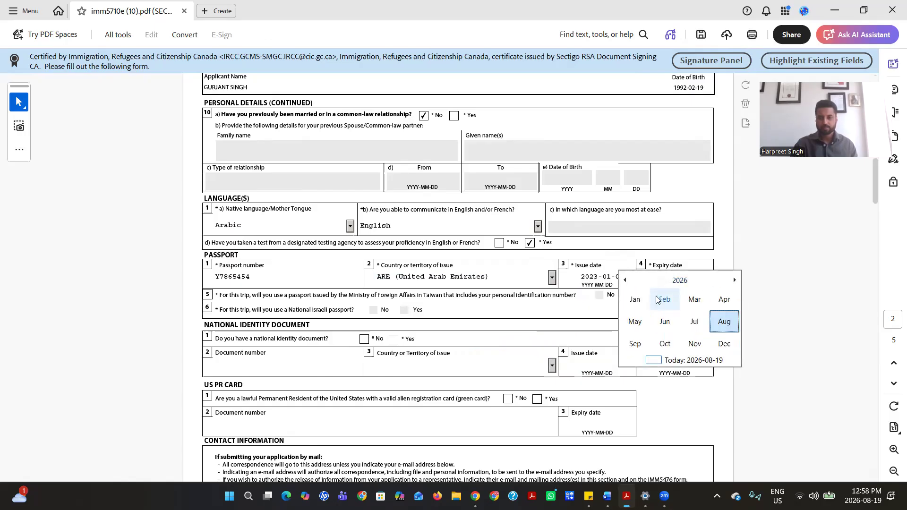
pyautogui.click(724, 344)
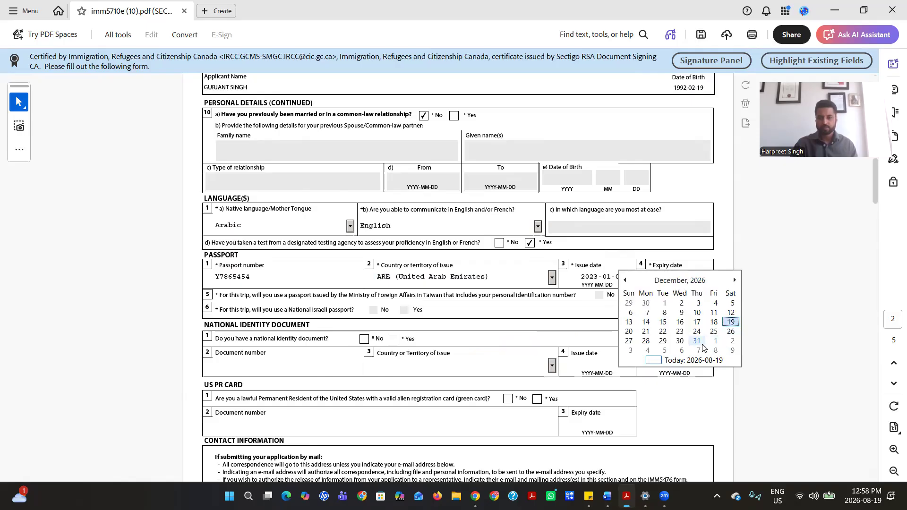
pyautogui.click(696, 336)
pyautogui.scroll(-3, 332, 230)
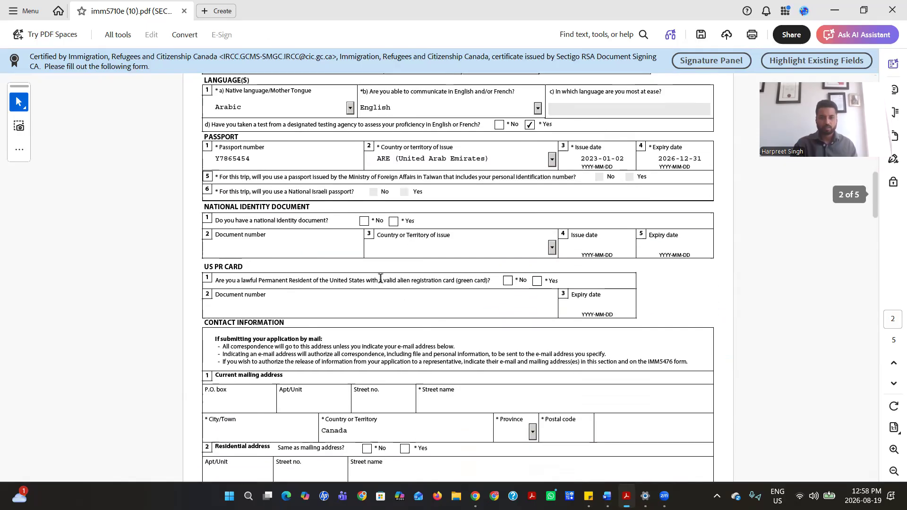
# Answer No to having a national identity document and to holding a US green card
pyautogui.click(363, 221)
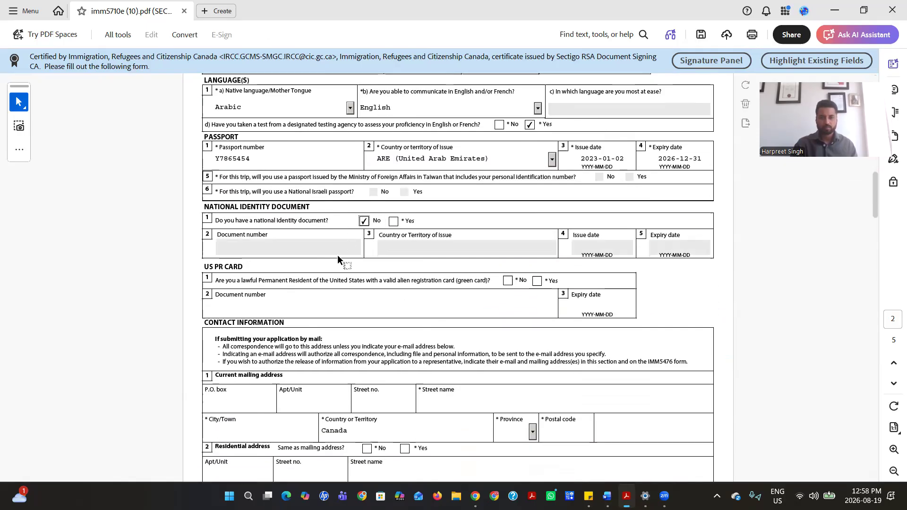
pyautogui.scroll(-3, 337, 254)
pyautogui.click(508, 161)
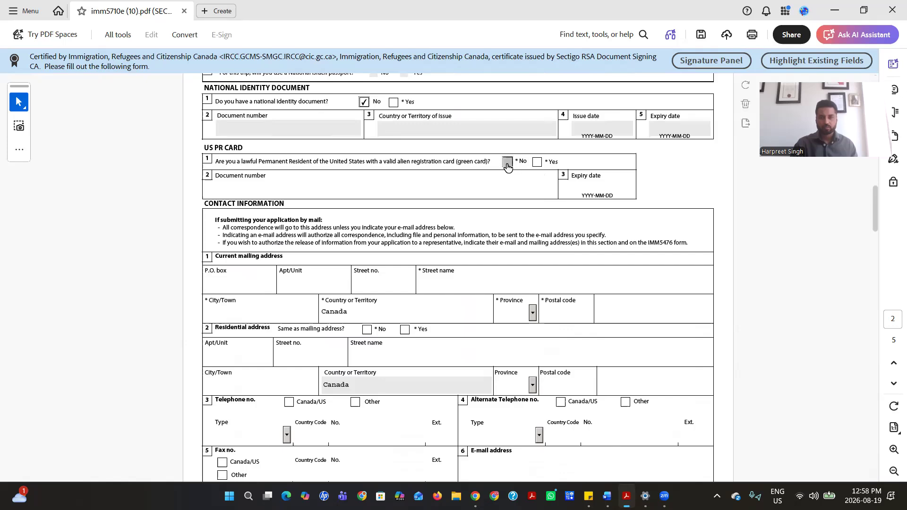
pyautogui.scroll(-1, 403, 258)
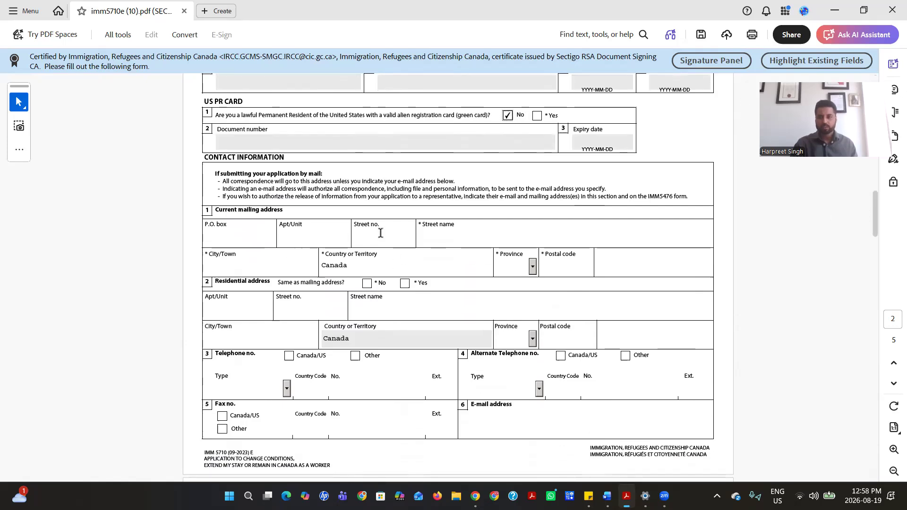
pyautogui.scroll(-1, 381, 233)
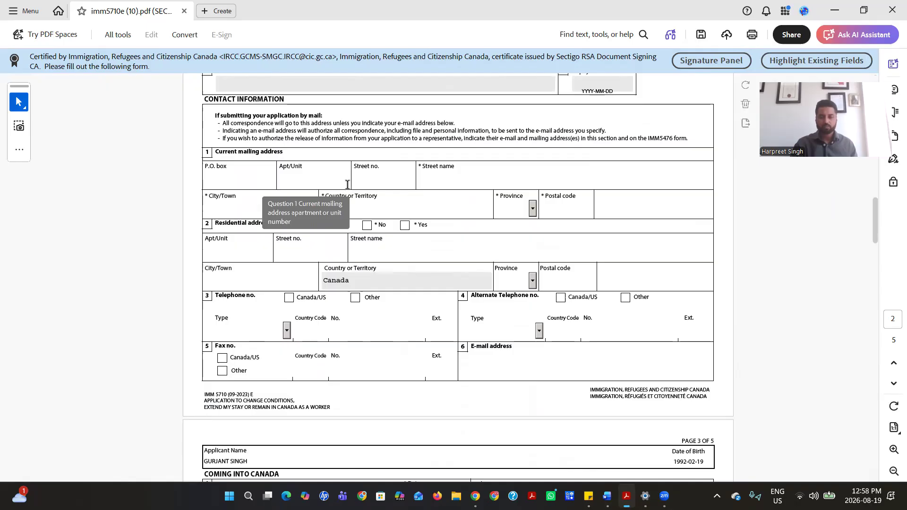
# Enter the street details of the current mailing address
pyautogui.click(367, 182)
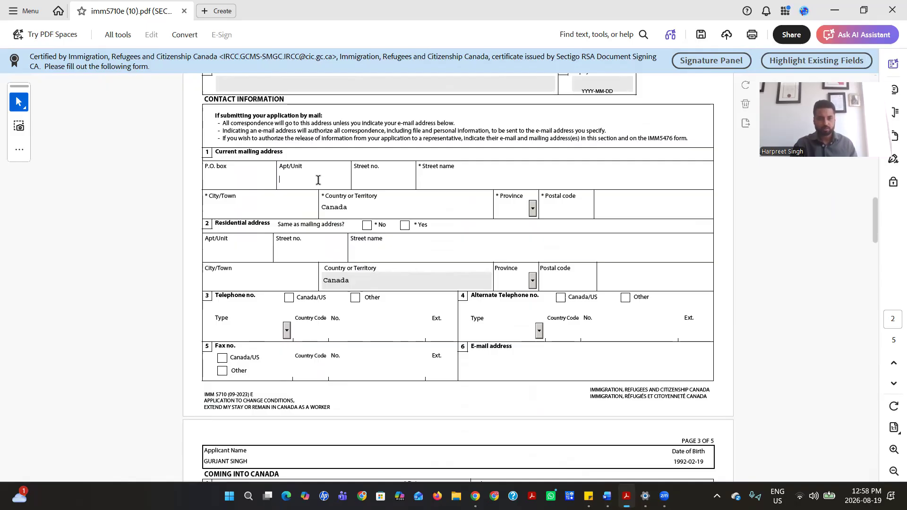
pyautogui.click(378, 179)
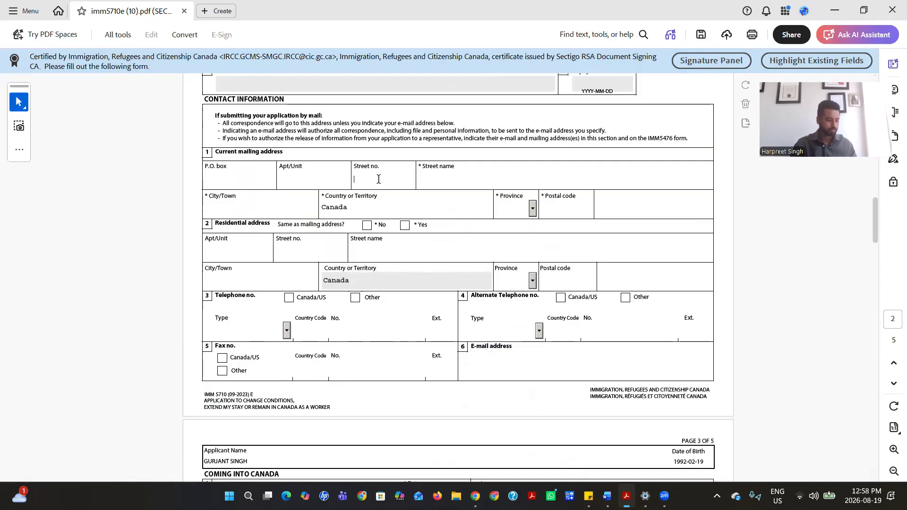
pyautogui.click(433, 178)
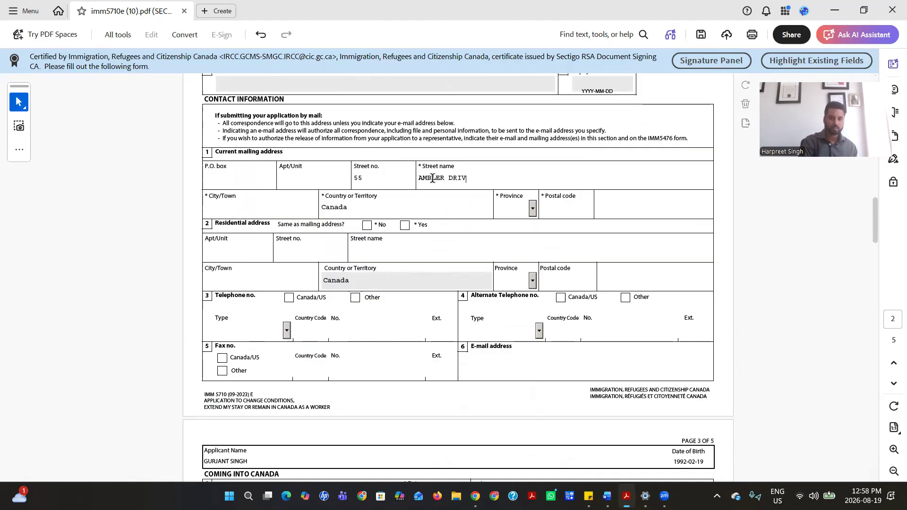
# Add city Mississauga, province ON and the postal code, marking the residential address as the same
pyautogui.click(230, 209)
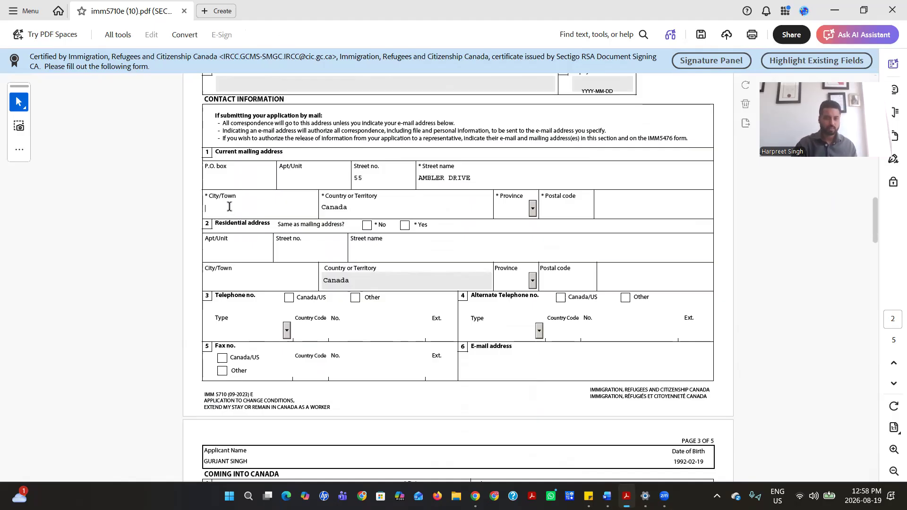
pyautogui.write('MISSISSAUGA')
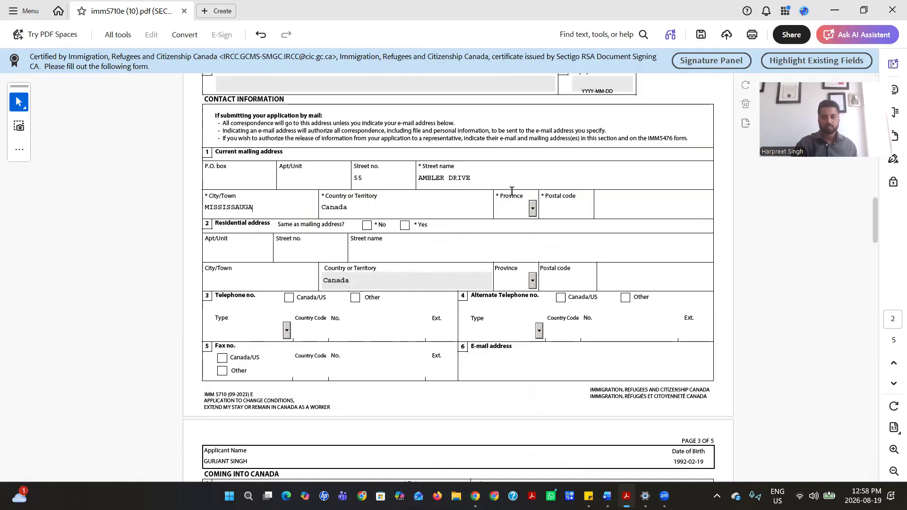
pyautogui.click(531, 207)
pyautogui.moveTo(535, 228); pyautogui.dragTo(535, 251)
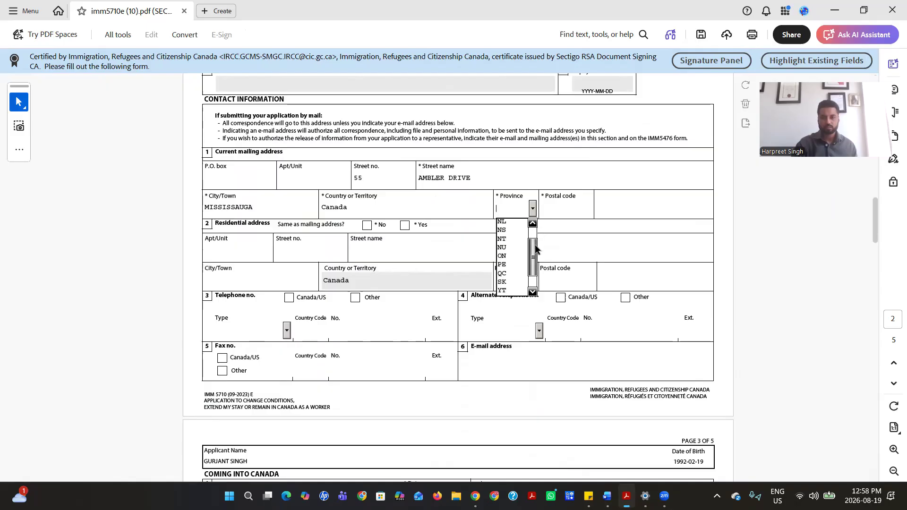
pyautogui.click(517, 257)
pyautogui.click(569, 211)
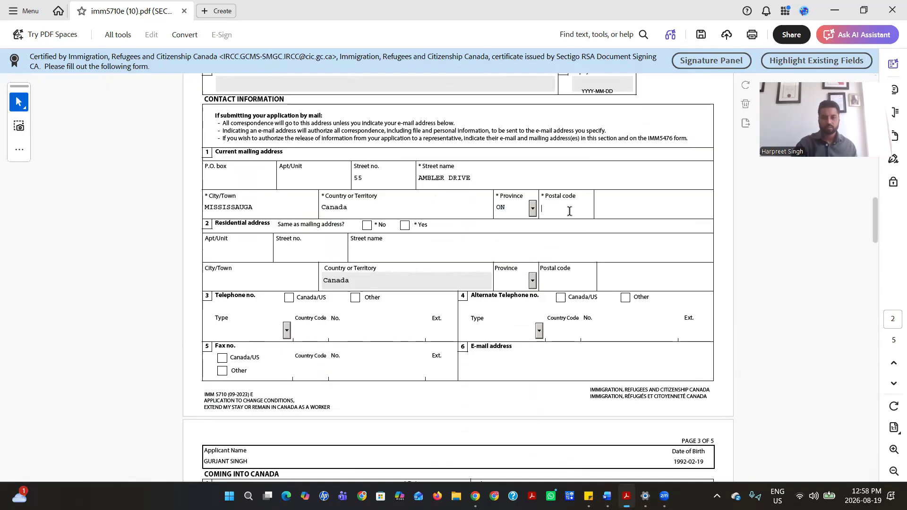
pyautogui.write('L4W 4J4')
pyautogui.click(405, 225)
pyautogui.scroll(-3, 517, 230)
# Fill in the applicant's e-mail address in the contact E-mail field, then scroll to page 3
pyautogui.click(499, 247)
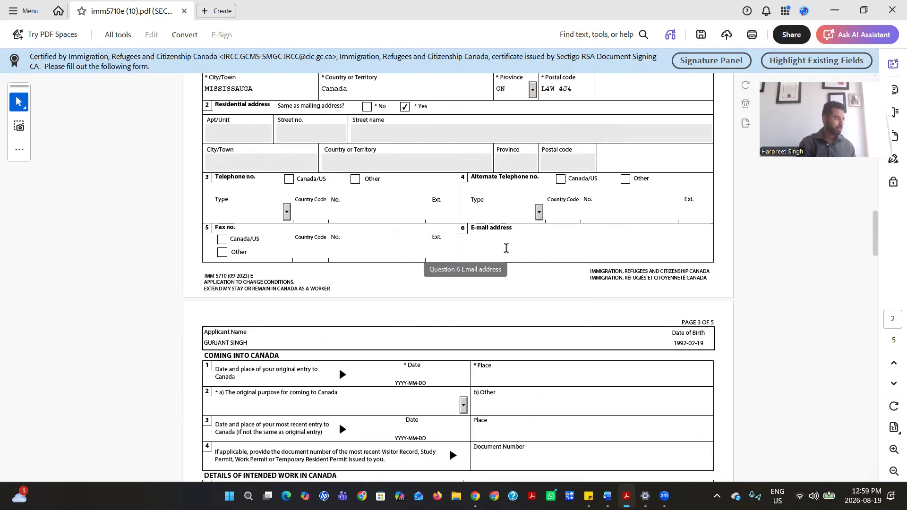
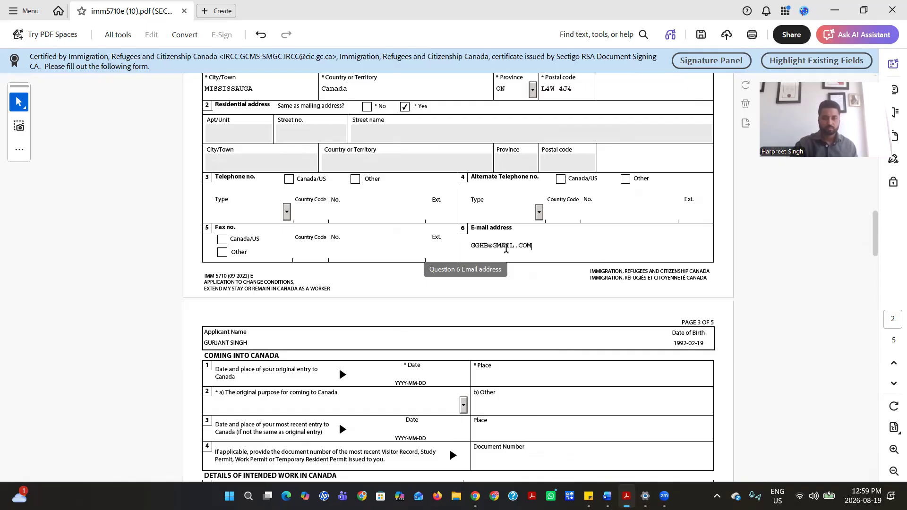
pyautogui.scroll(-3, 422, 307)
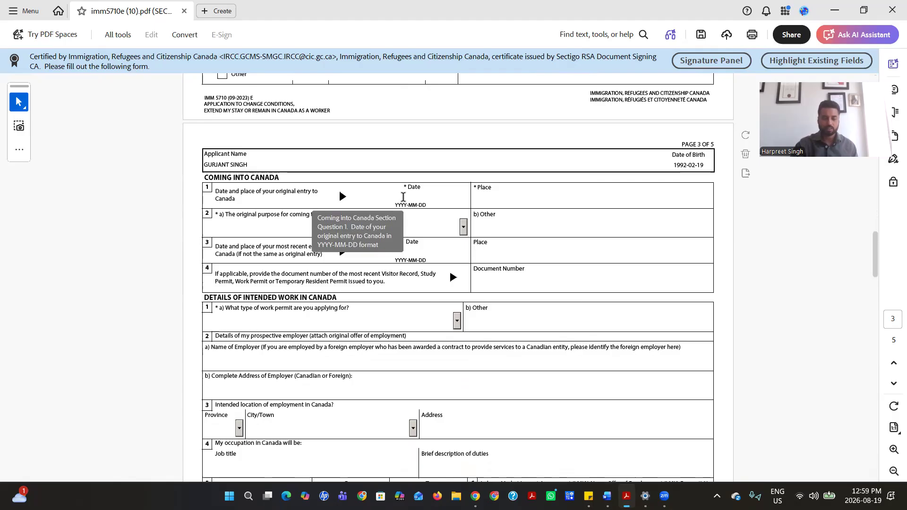
# Set the original entry date to 2026-08-03, place TORONTO, and original purpose Work
pyautogui.click(474, 202)
pyautogui.click(406, 203)
pyautogui.click(456, 241)
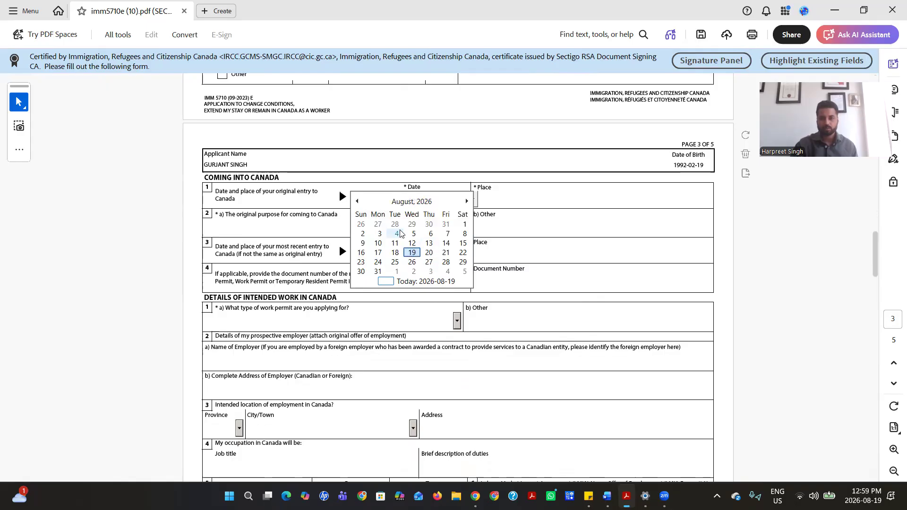
pyautogui.click(380, 235)
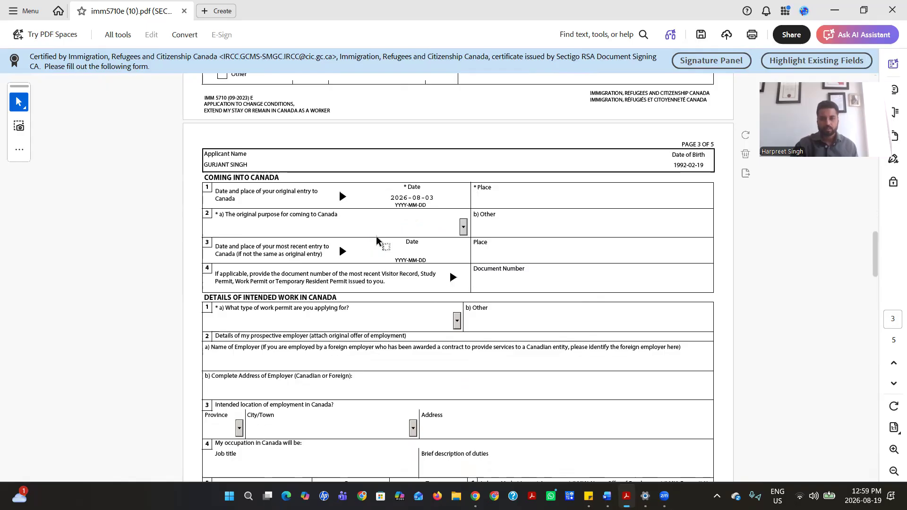
pyautogui.write('TORONTO')
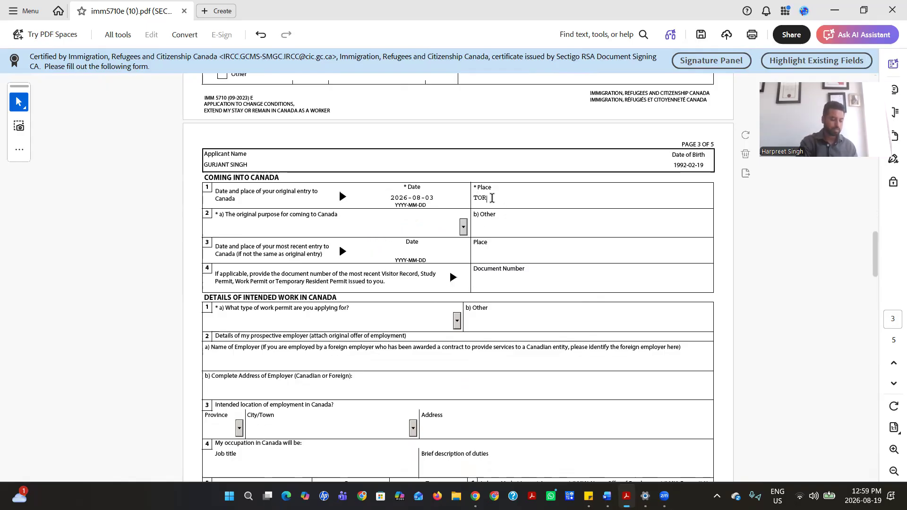
pyautogui.click(463, 229)
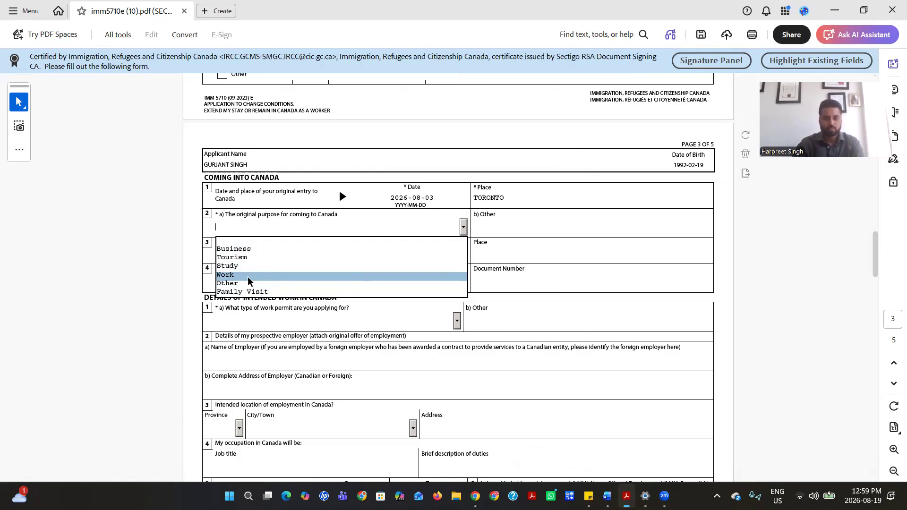
pyautogui.click(248, 278)
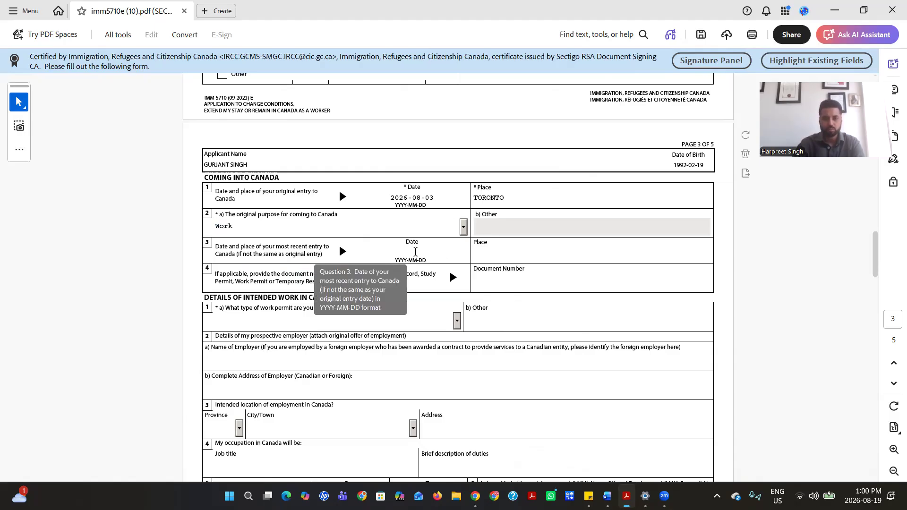
pyautogui.click(495, 280)
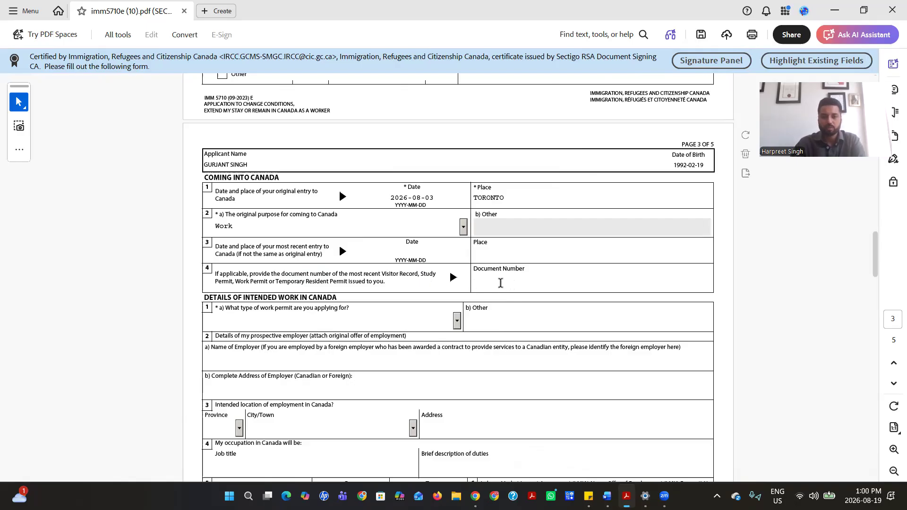
pyautogui.scroll(-3, 508, 284)
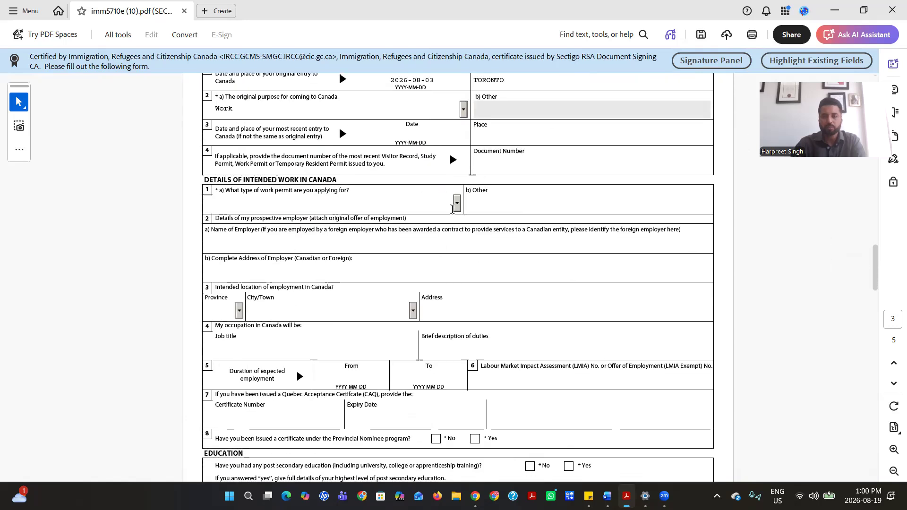
# Choose Post Graduation Work Permit, answer No to provincial nominee and Yes to post-secondary education
pyautogui.click(456, 204)
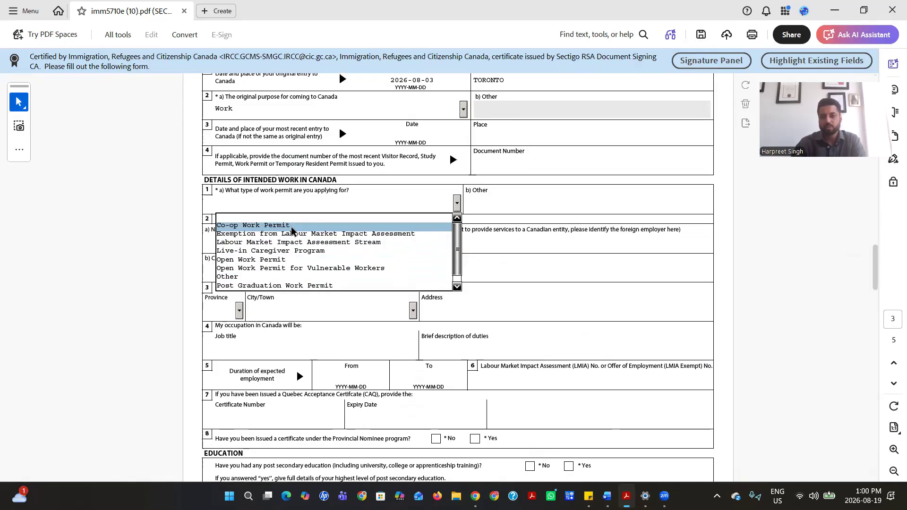
pyautogui.click(286, 286)
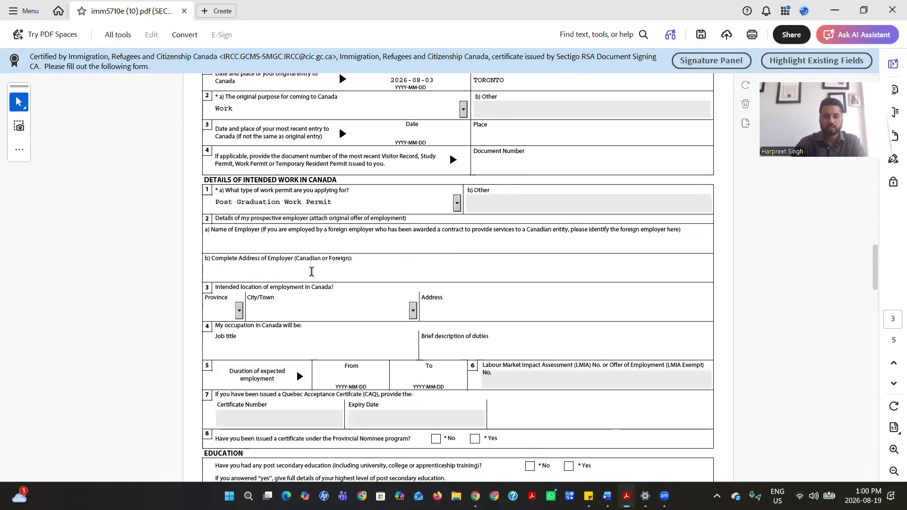
pyautogui.scroll(-5, 382, 261)
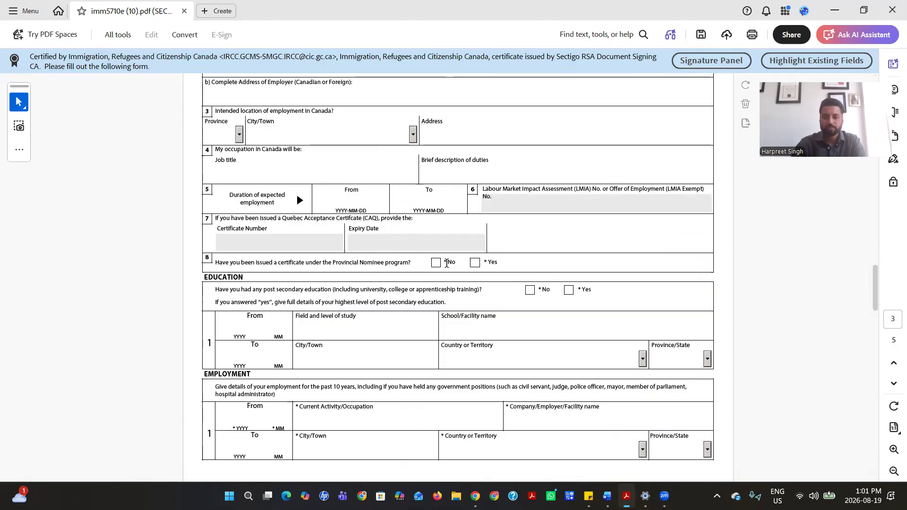
pyautogui.click(433, 263)
pyautogui.click(569, 293)
pyautogui.scroll(-3, 644, 243)
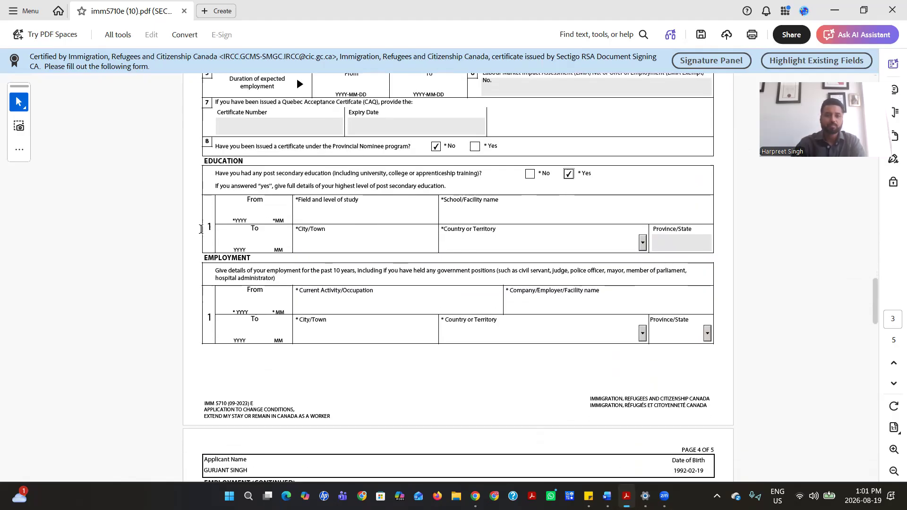
# Enter education dates 2001-01 to 2002-07, field of study BUSINESS and school LA
pyautogui.click(231, 210)
pyautogui.write('200101')
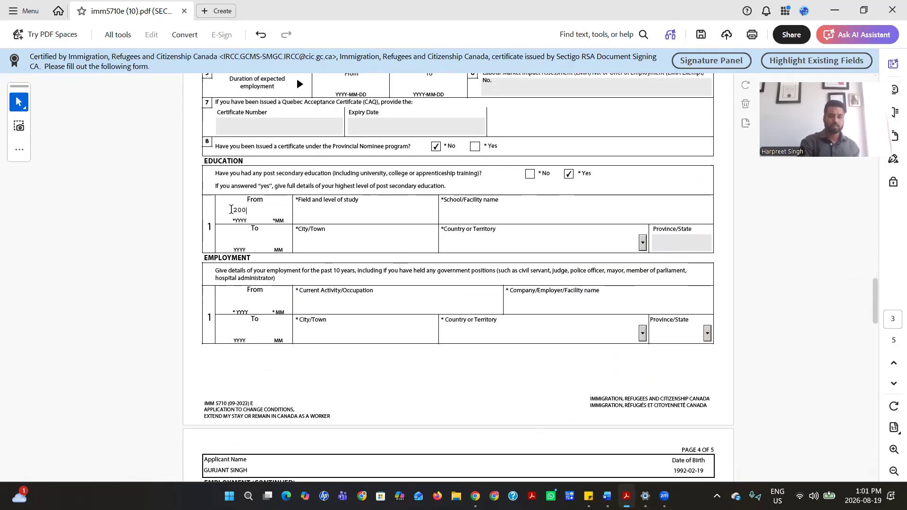
pyautogui.click(233, 239)
pyautogui.write('2002')
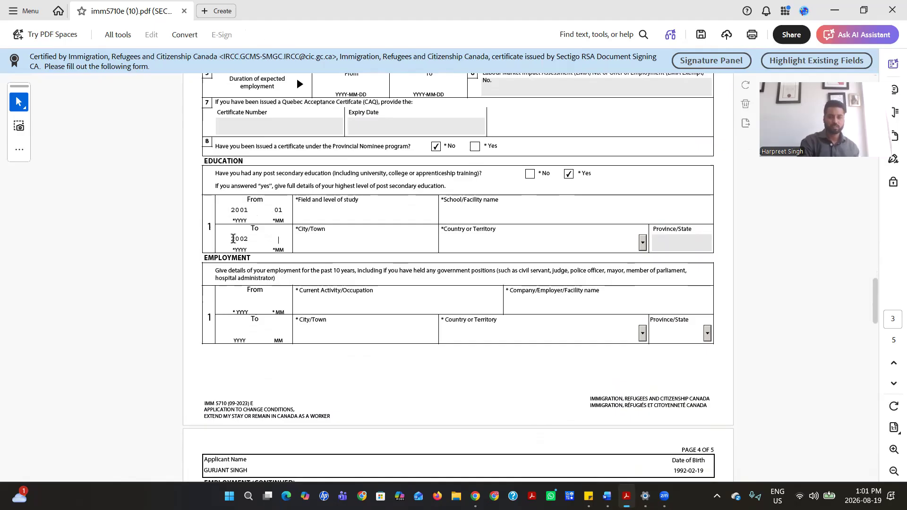
pyautogui.write('07')
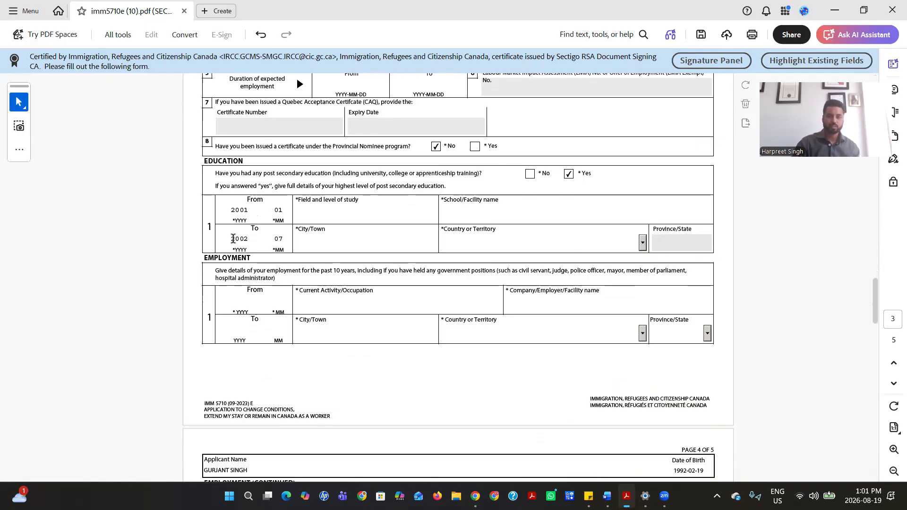
pyautogui.click(317, 209)
pyautogui.write('BUSINS')
pyautogui.click(518, 214)
pyautogui.write('LA')
# Set the education location to TORONTO, Canada, province ON
pyautogui.click(387, 243)
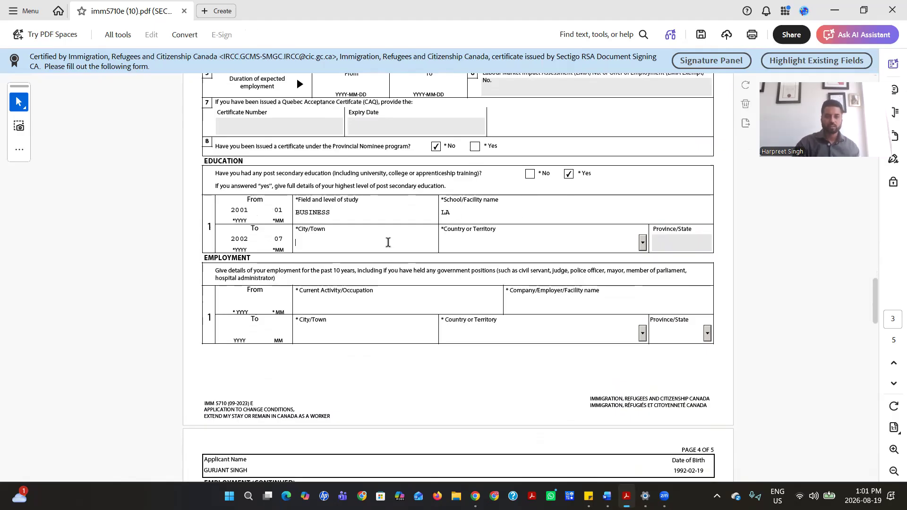
pyautogui.write('TORONTO')
pyautogui.click(493, 249)
pyautogui.write('CAN')
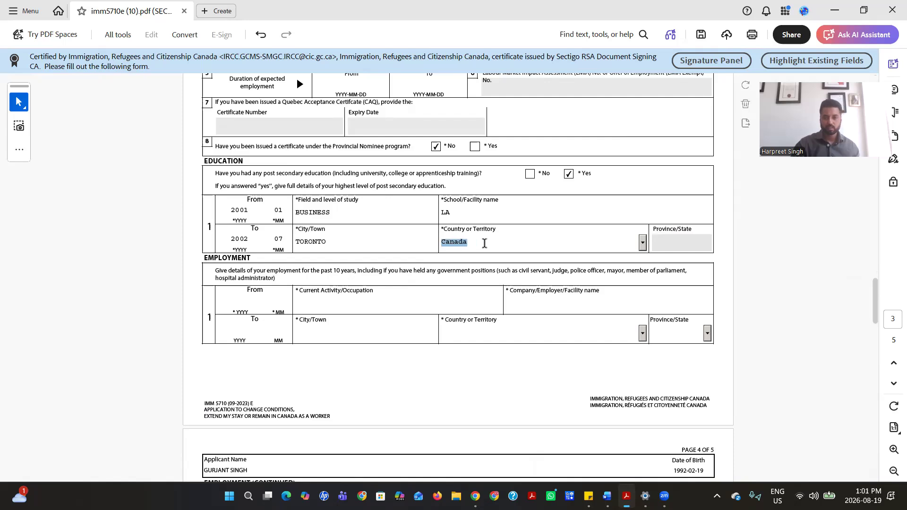
pyautogui.click(678, 243)
pyautogui.click(707, 242)
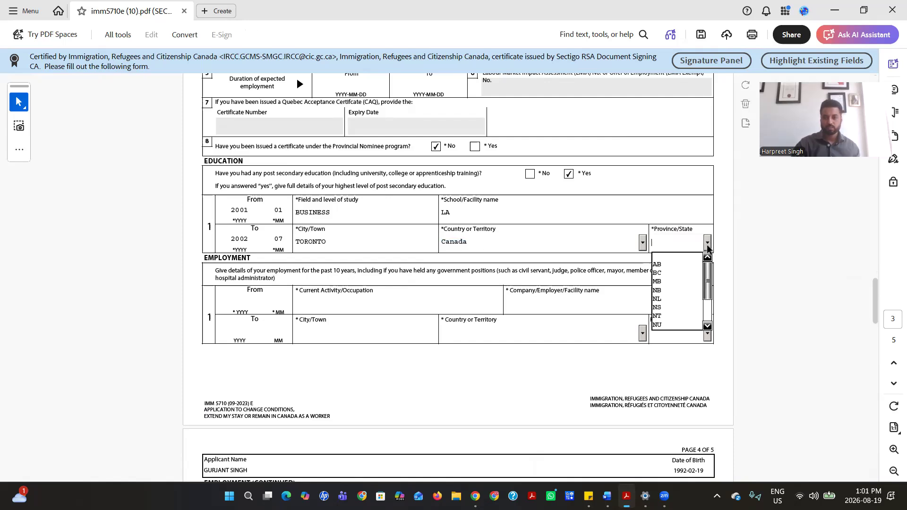
pyautogui.click(686, 293)
pyautogui.scroll(-2, 343, 299)
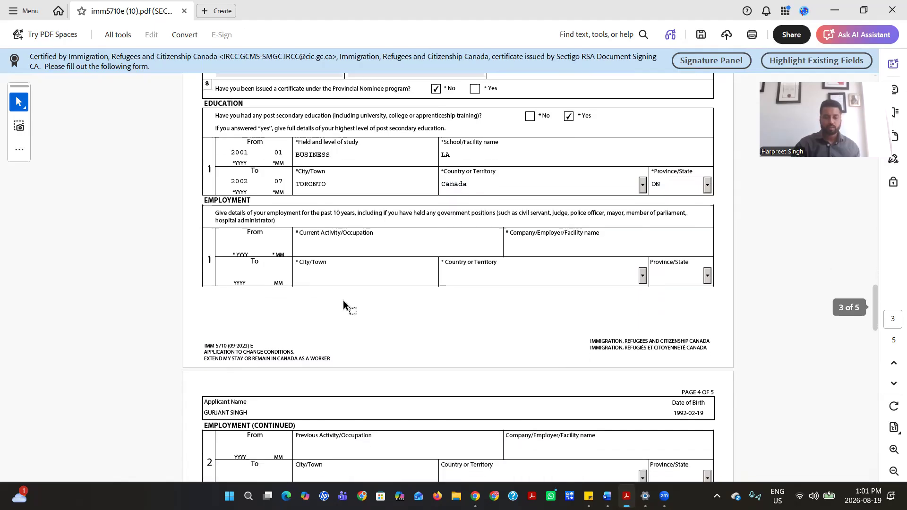
# Start employment entry 1 from 2003-10 with occupation BFEV at company FBEB
pyautogui.scroll(-4, 304, 247)
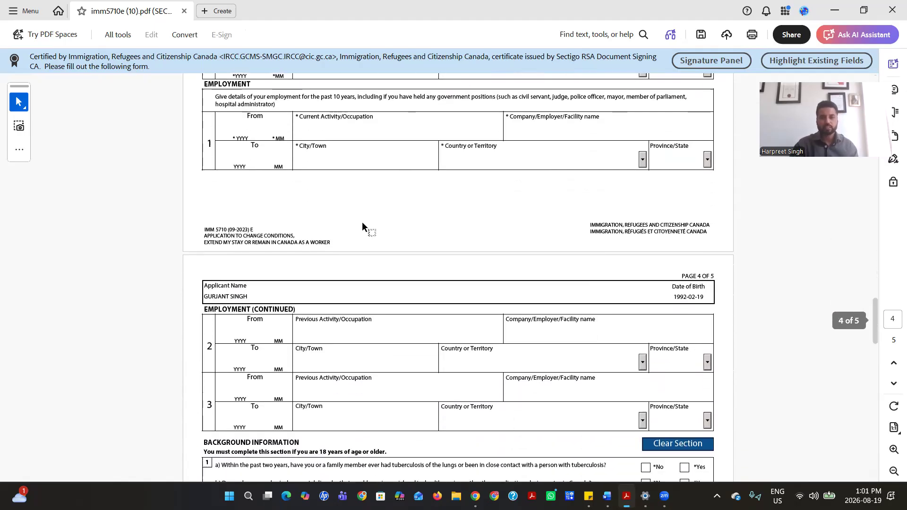
pyautogui.scroll(2, 350, 194)
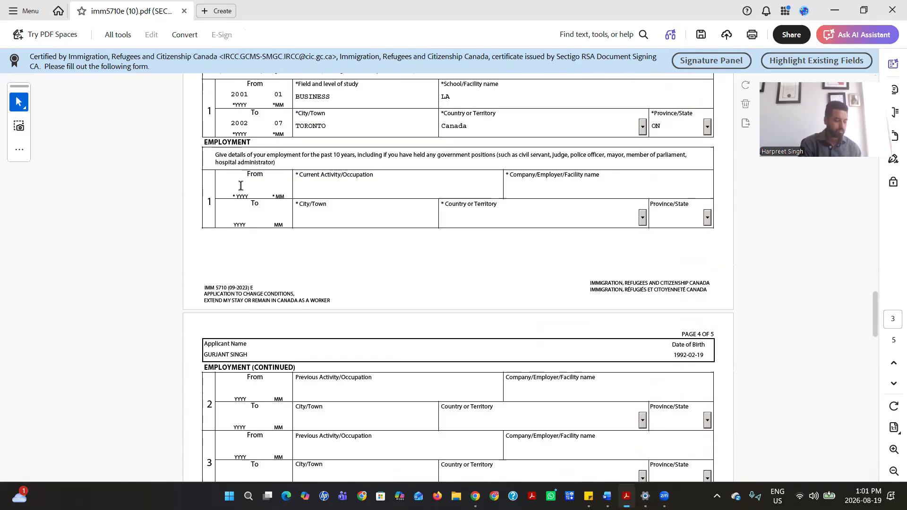
pyautogui.write('2003')
pyautogui.press('Tab')
pyautogui.write('10')
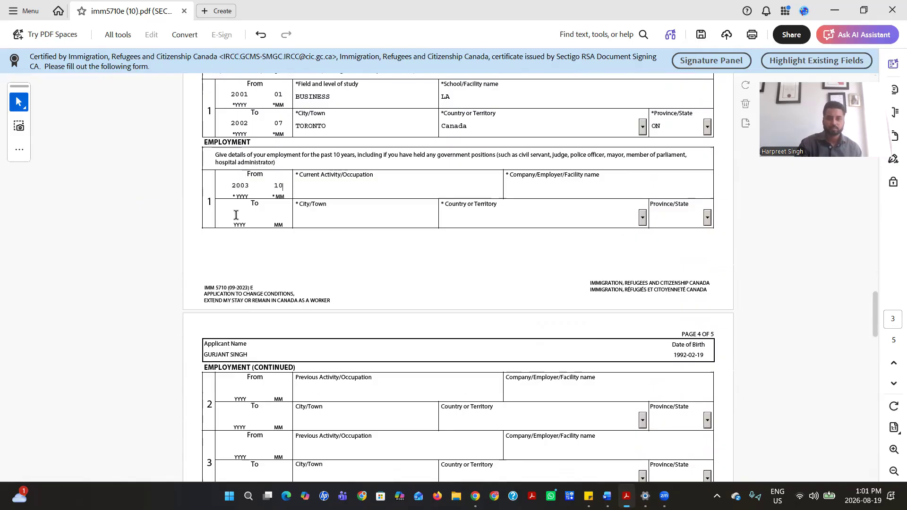
pyautogui.click(249, 185)
pyautogui.click(300, 188)
pyautogui.write('BFEV')
pyautogui.click(525, 187)
pyautogui.write('FBEB')
# Set the employment city to FBF, country Canada and province ON
pyautogui.click(349, 215)
pyautogui.write('FBF')
pyautogui.click(493, 220)
pyautogui.press('c')
pyautogui.press('c')
pyautogui.press('c')
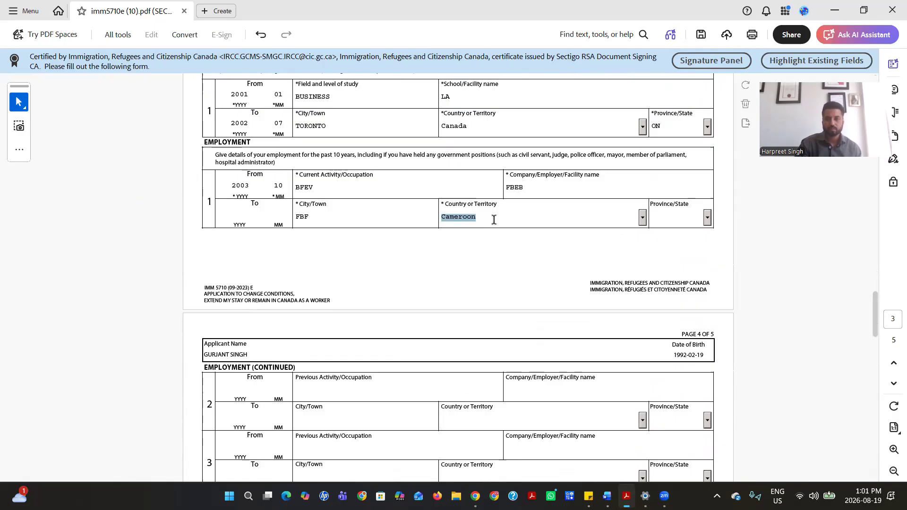
pyautogui.click(687, 221)
pyautogui.click(710, 221)
pyautogui.moveTo(709, 253); pyautogui.dragTo(709, 271)
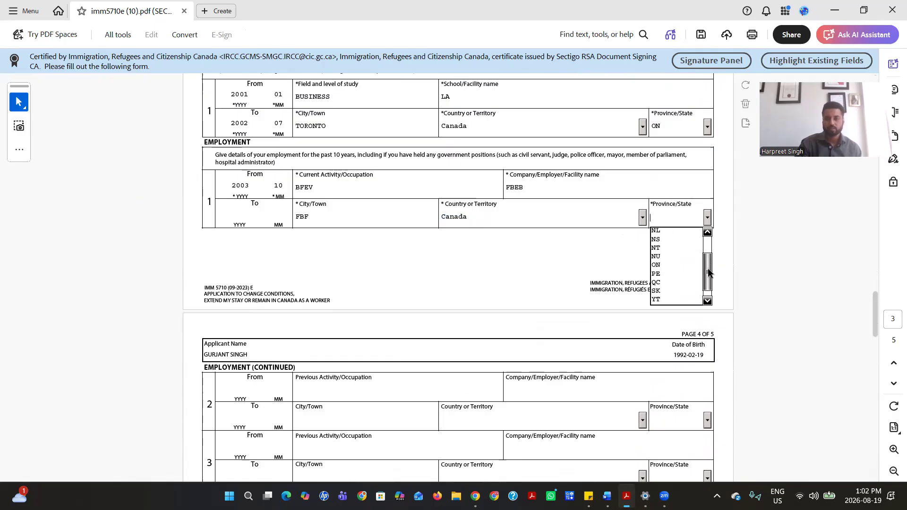
pyautogui.click(675, 268)
pyautogui.scroll(-3, 473, 211)
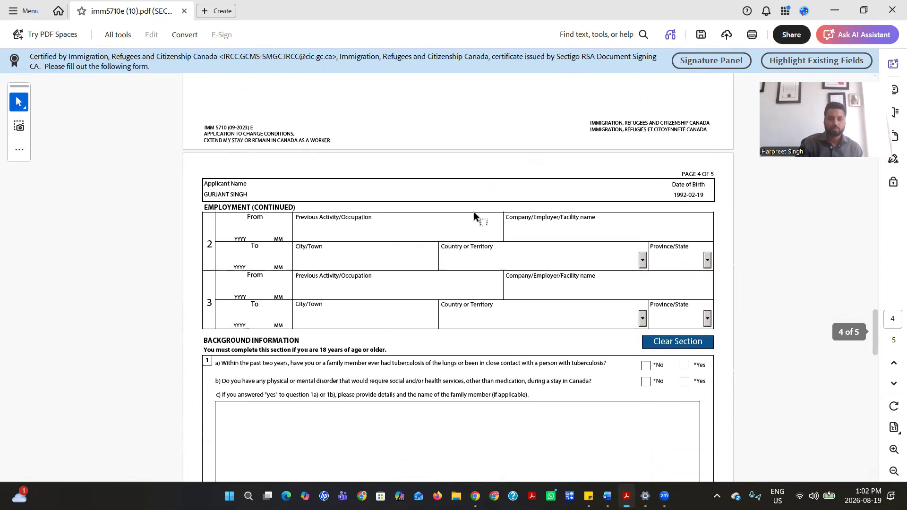
# Tick No for background questions 1a, 1b, 2a, 2b, 2c and 3a
pyautogui.scroll(-4, 387, 215)
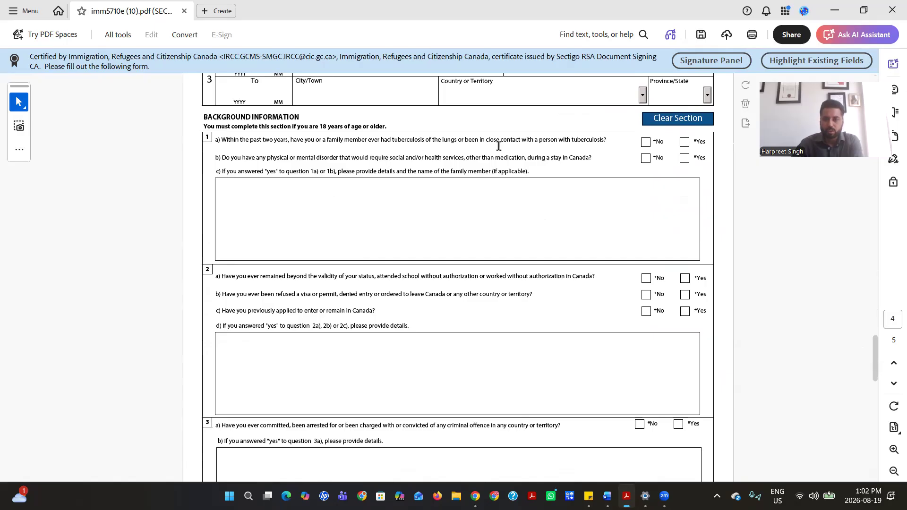
pyautogui.click(646, 142)
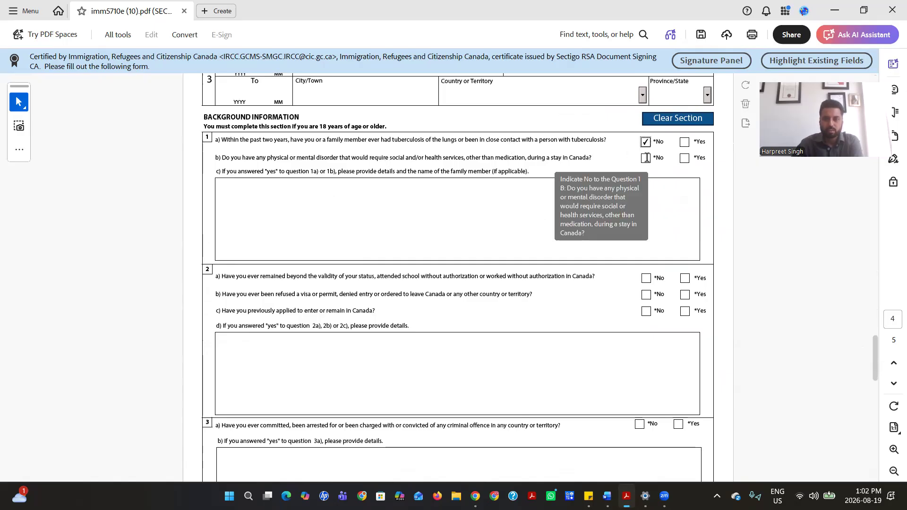
pyautogui.click(646, 157)
pyautogui.scroll(-2, 534, 203)
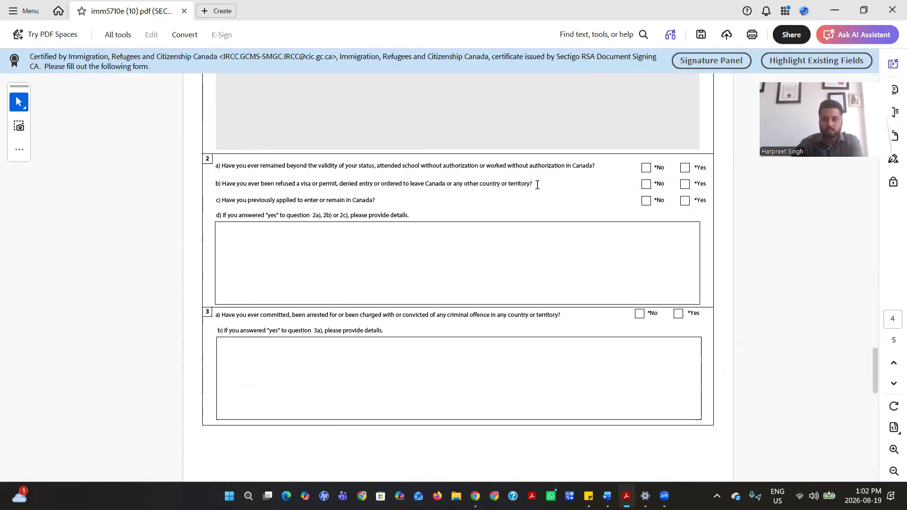
pyautogui.scroll(1, 537, 184)
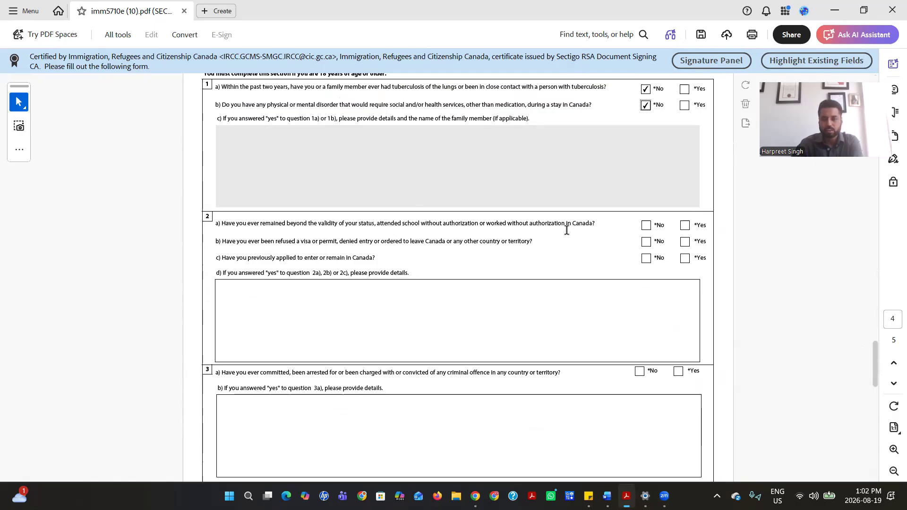
pyautogui.click(645, 225)
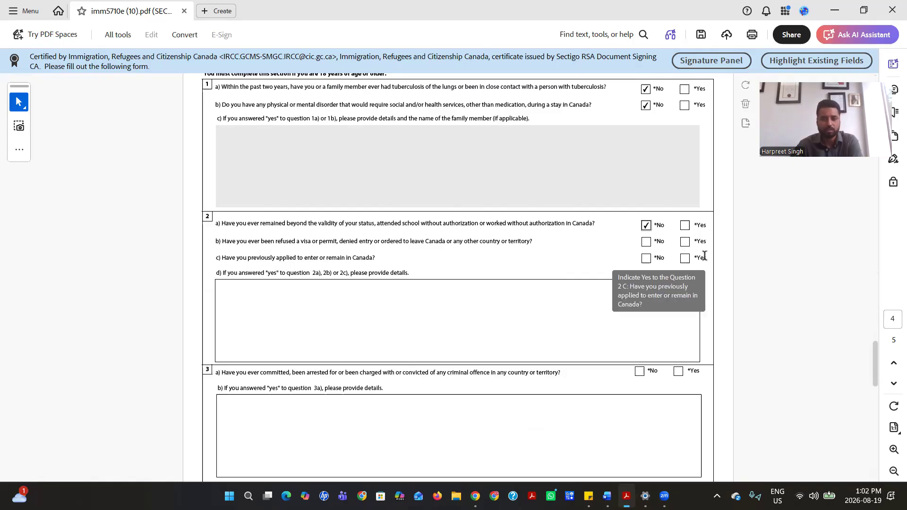
pyautogui.click(645, 241)
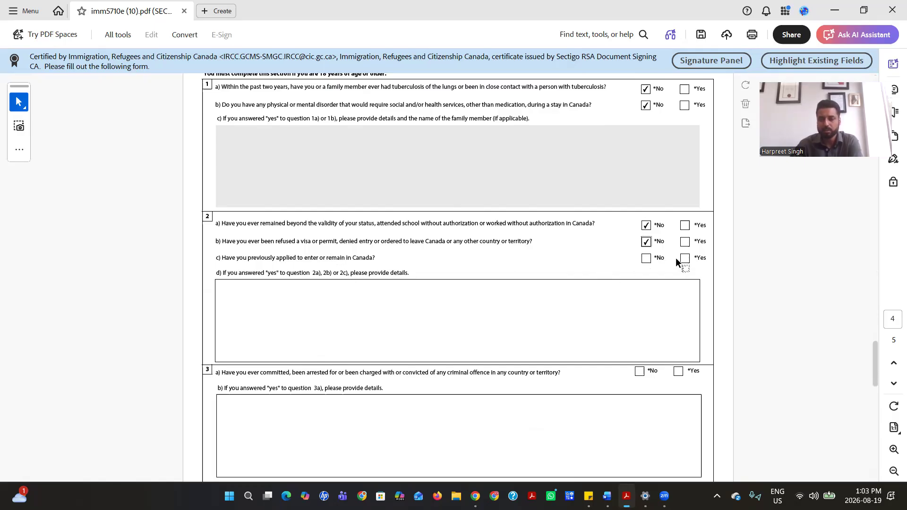
pyautogui.click(645, 259)
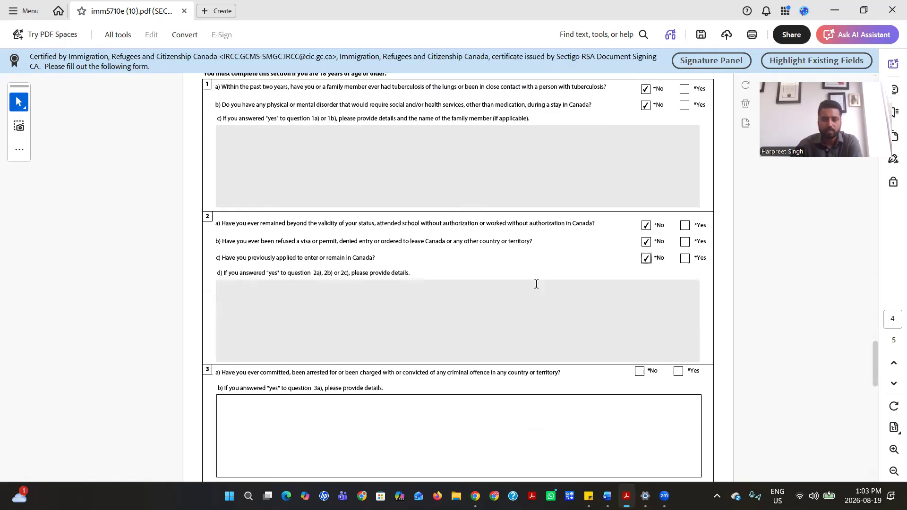
pyautogui.scroll(-5, 536, 283)
pyautogui.click(640, 130)
pyautogui.scroll(-4, 599, 200)
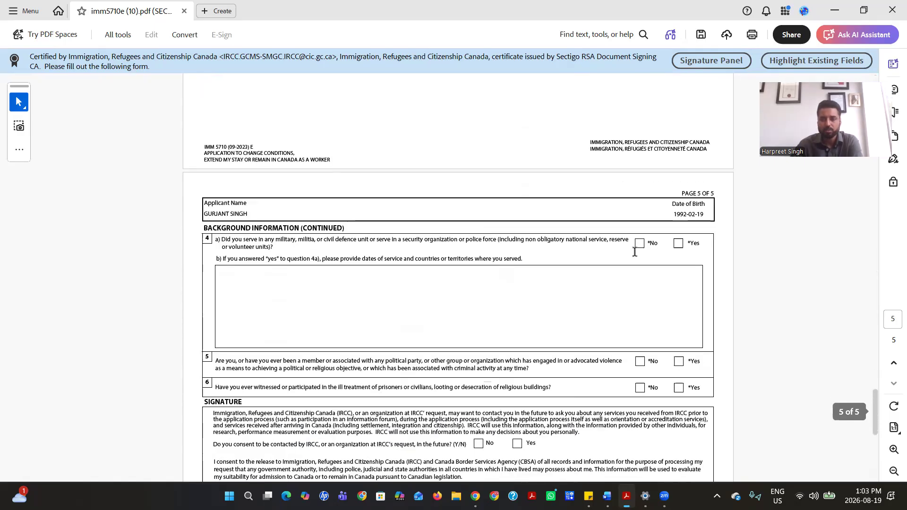
# Answer No to questions 4a, 5 and 6, and give consent to be contacted
pyautogui.click(640, 244)
pyautogui.click(640, 361)
pyautogui.click(641, 387)
pyautogui.scroll(-4, 586, 293)
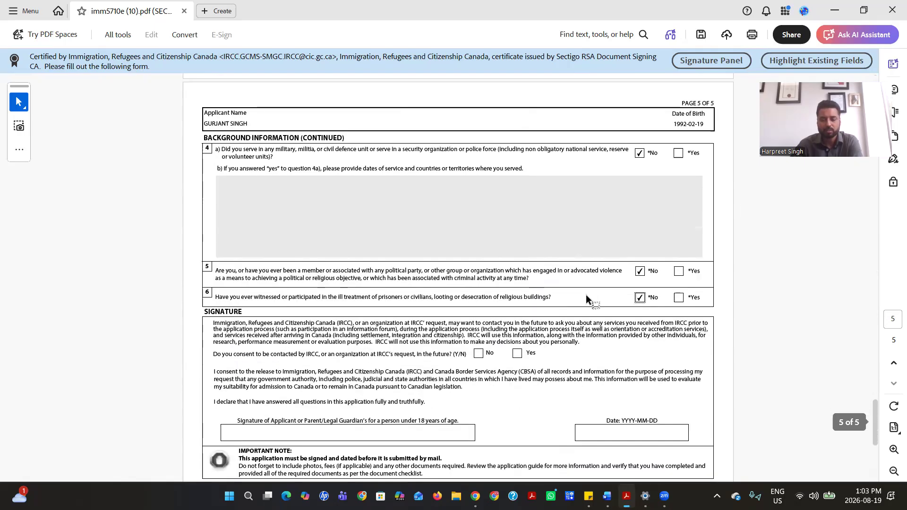
pyautogui.click(517, 265)
# Date the form 2026-08-19 and type the applicant's name in the Signature field
pyautogui.click(626, 342)
pyautogui.click(693, 345)
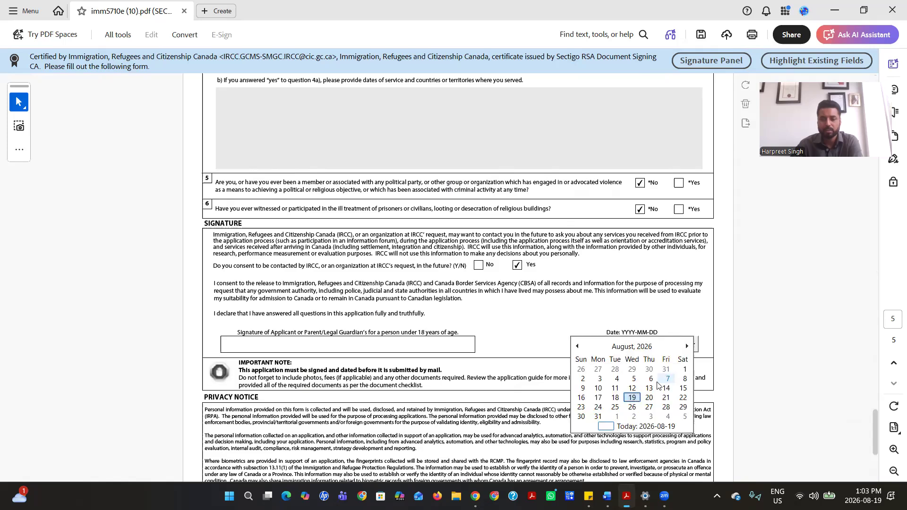
pyautogui.click(637, 399)
pyautogui.click(277, 340)
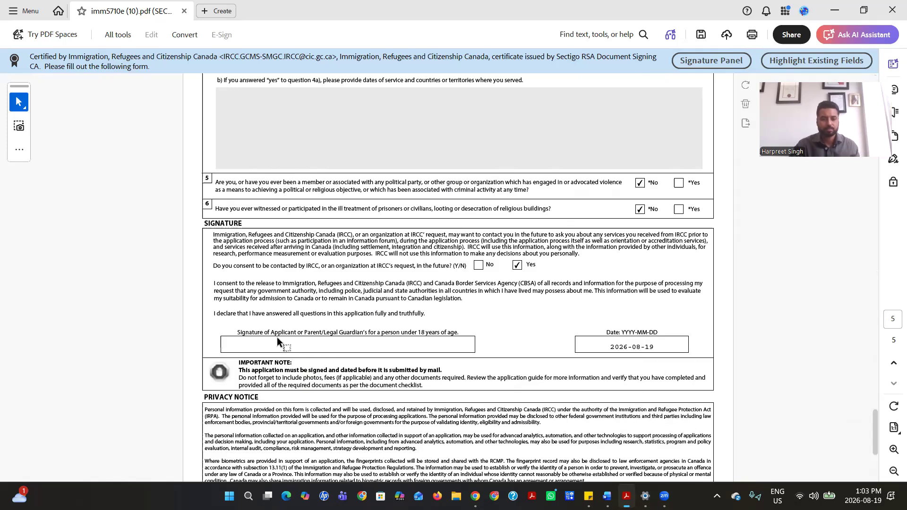
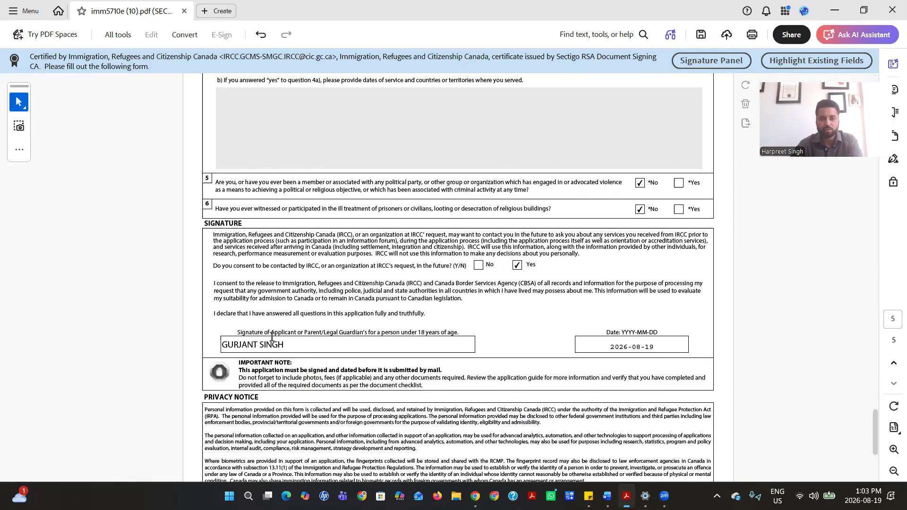
pyautogui.scroll(-4, 379, 304)
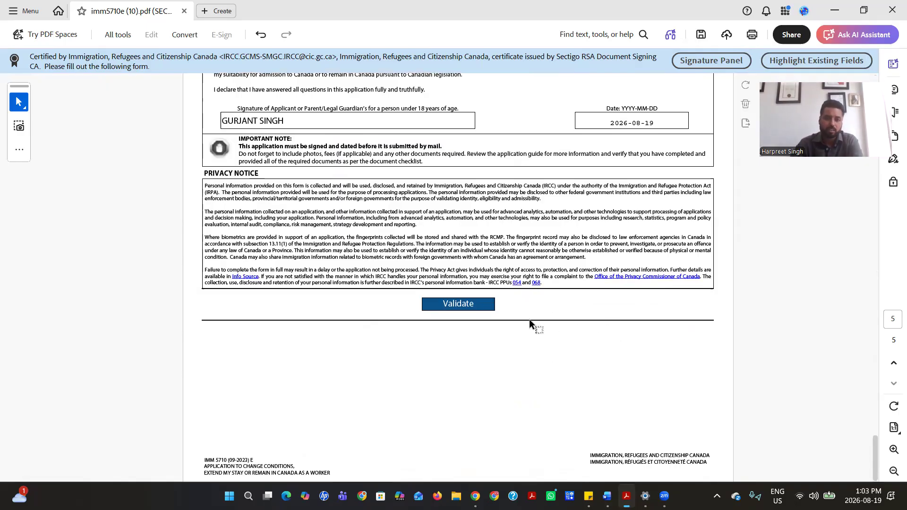
# Validate the form and accept the success message so the barcode page 6 appears
pyautogui.click(462, 311)
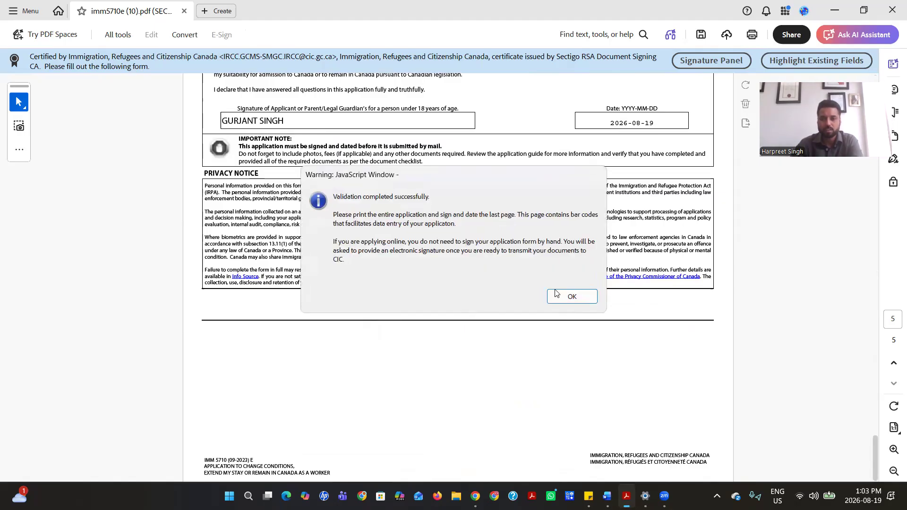
pyautogui.click(569, 296)
pyautogui.scroll(-10, 562, 296)
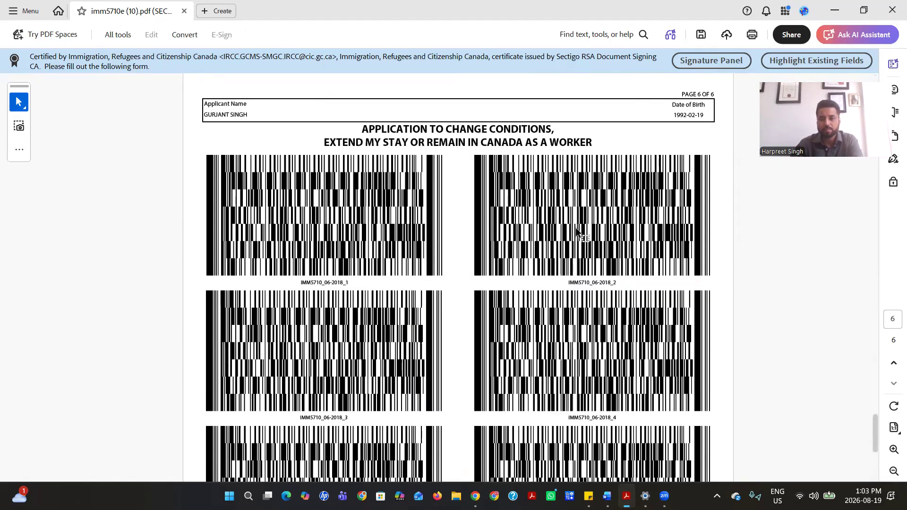
pyautogui.scroll(8, 510, 243)
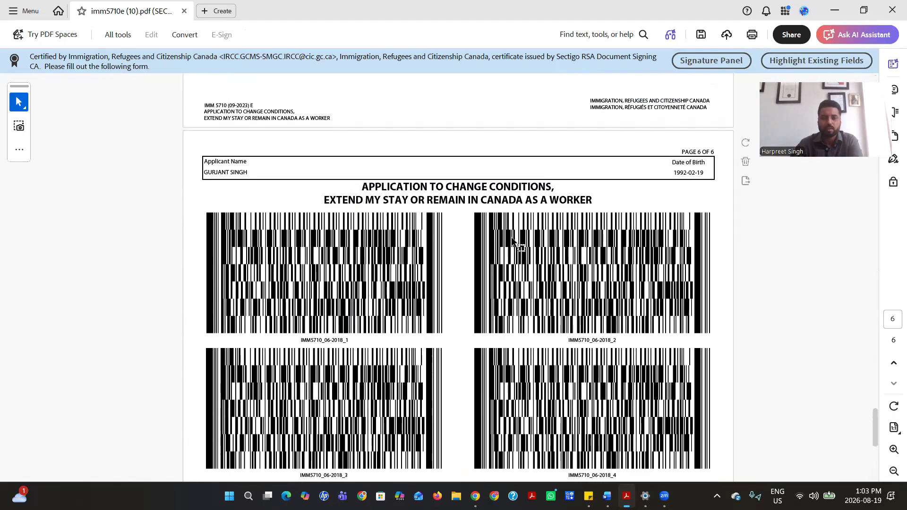
pyautogui.scroll(20, 513, 239)
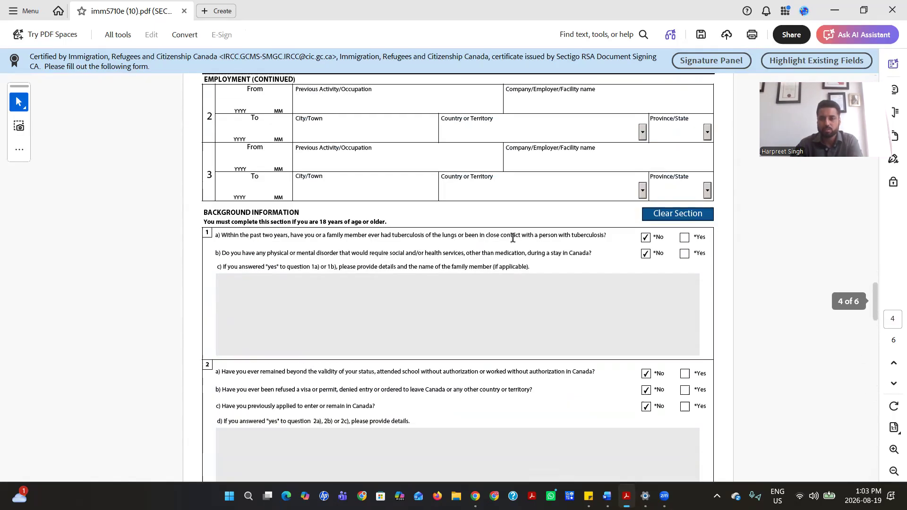
pyautogui.scroll(10, 520, 236)
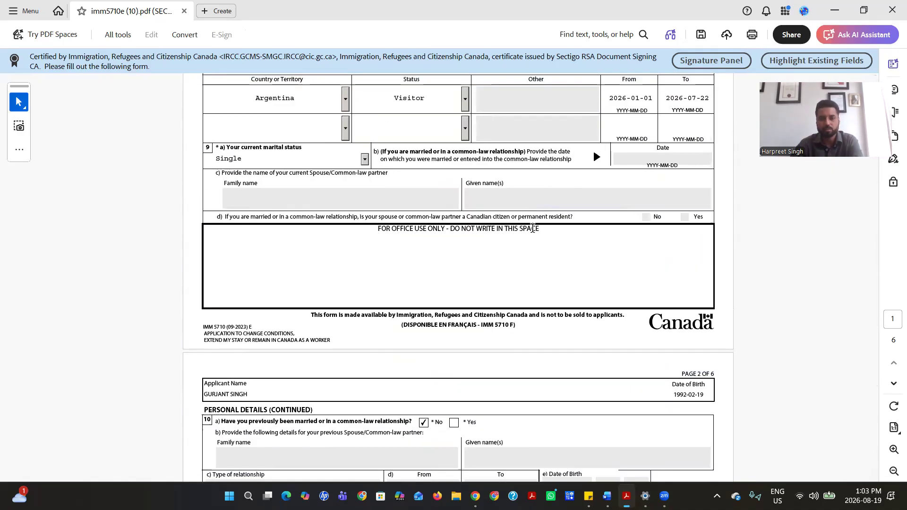
pyautogui.scroll(5, 533, 228)
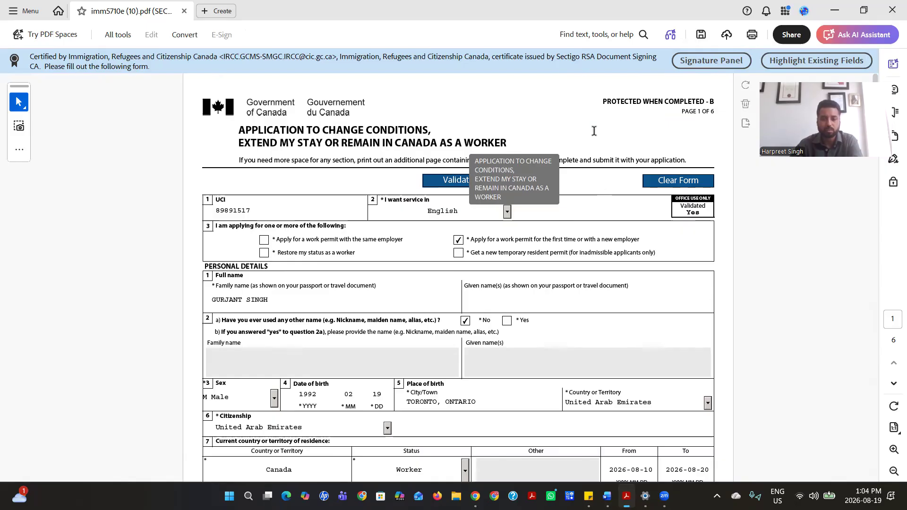
pyautogui.scroll(-4, 523, 180)
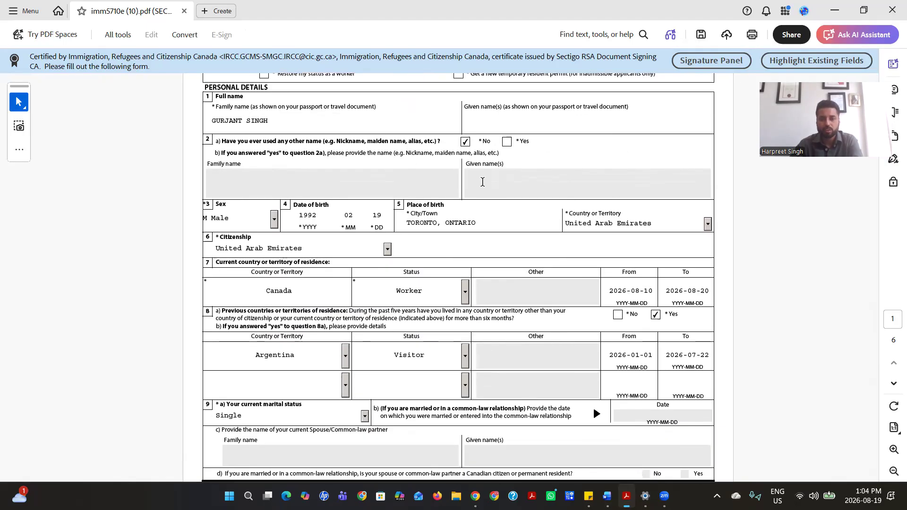
pyautogui.scroll(-5, 515, 180)
pyautogui.scroll(5, 402, 186)
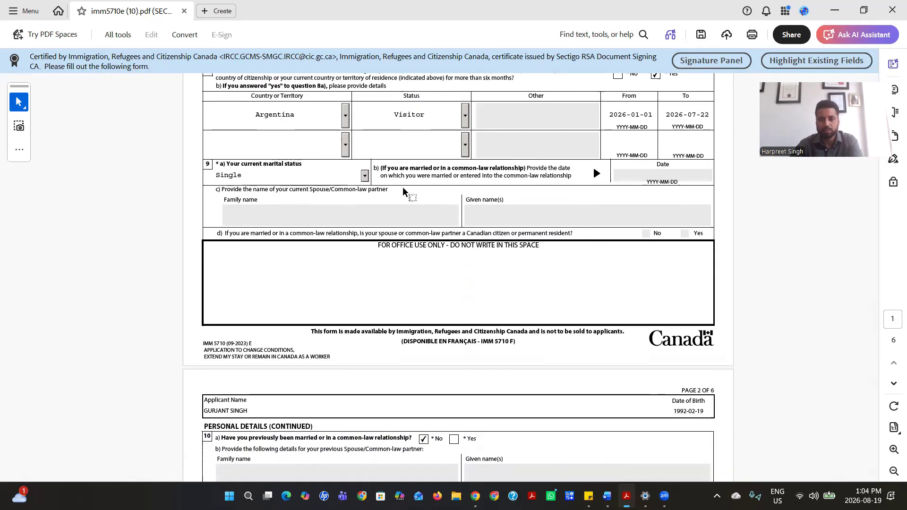
pyautogui.scroll(-15, 463, 225)
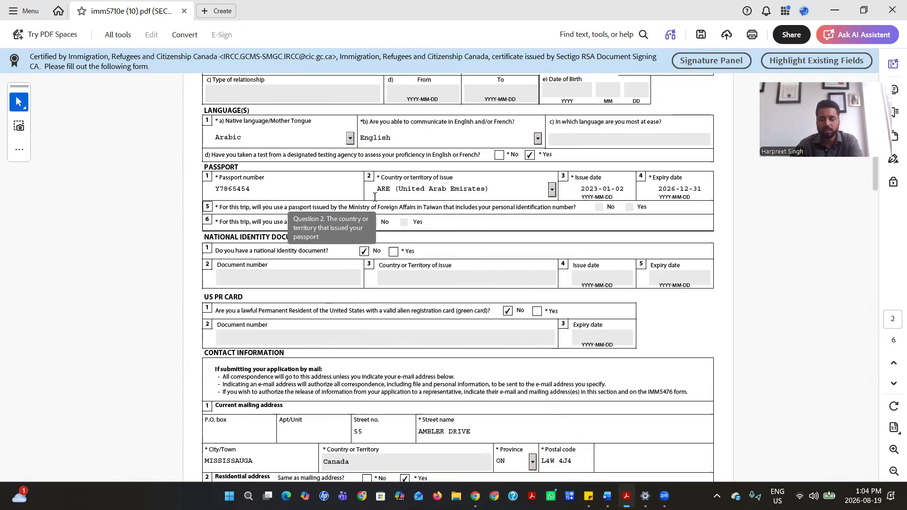
pyautogui.scroll(-20, 462, 189)
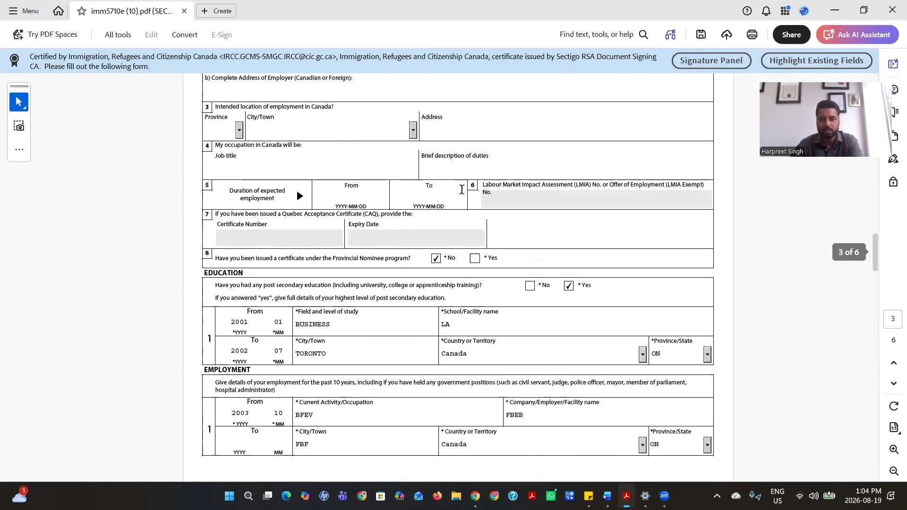
pyautogui.scroll(-5, 461, 188)
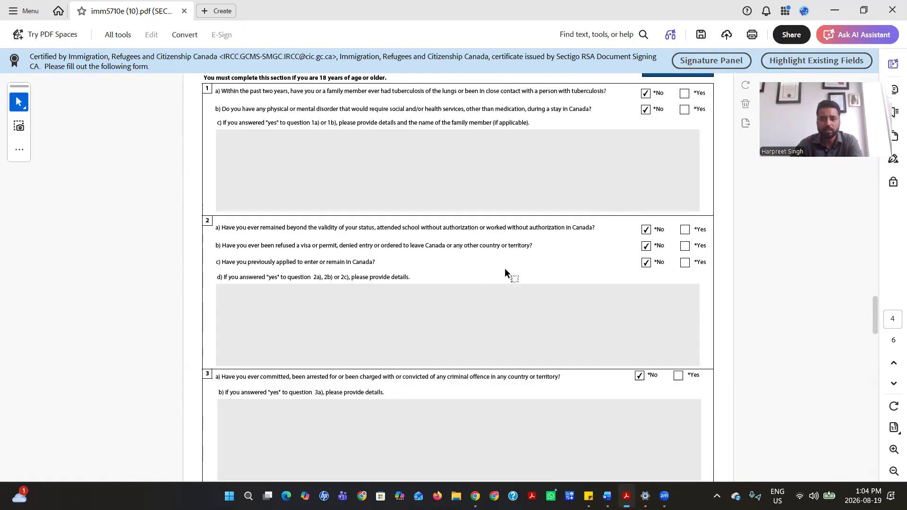
pyautogui.scroll(-10, 575, 200)
pyautogui.scroll(-12, 574, 199)
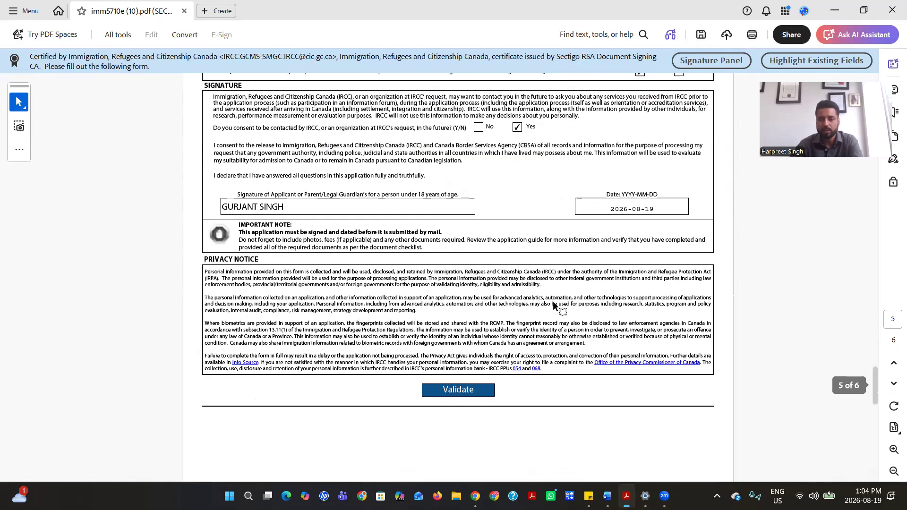